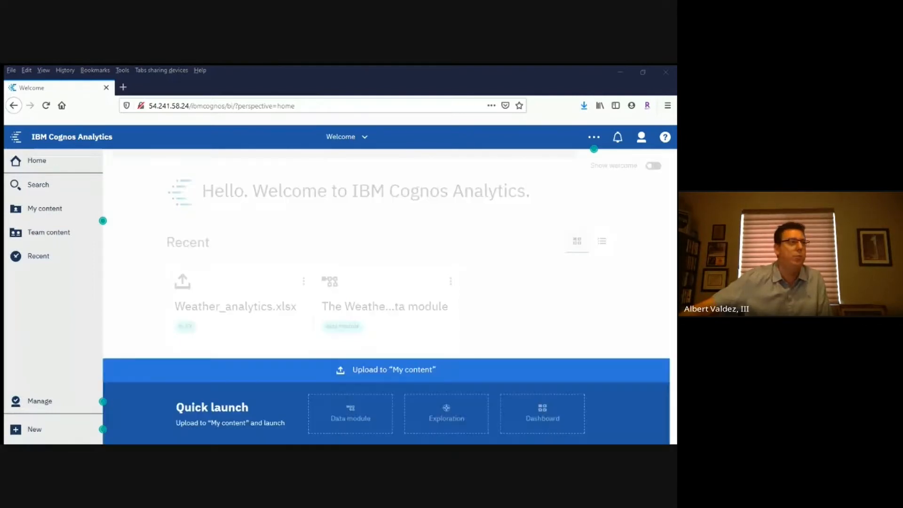
Sign in with the saved credentials and quick-launch a new dashboard from the COVID-19 Cases.csv file
drag(282, 404, 542, 414)
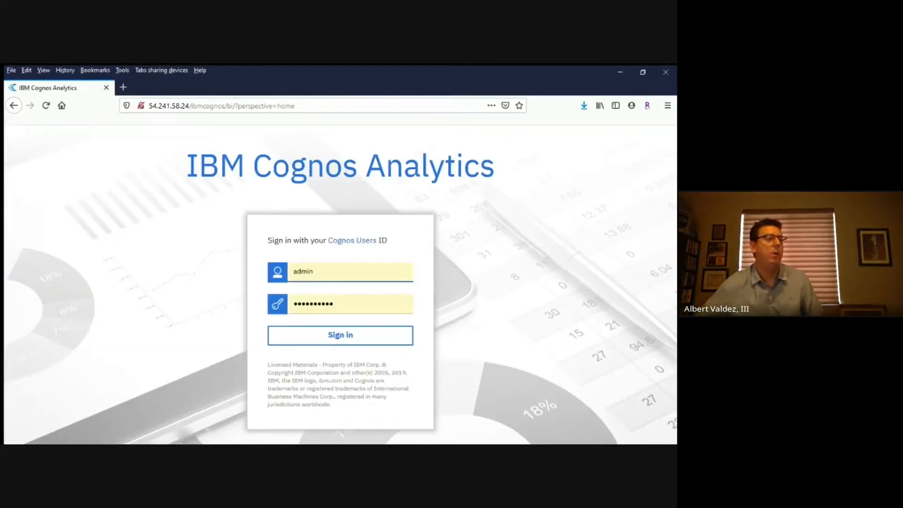
key(Return)
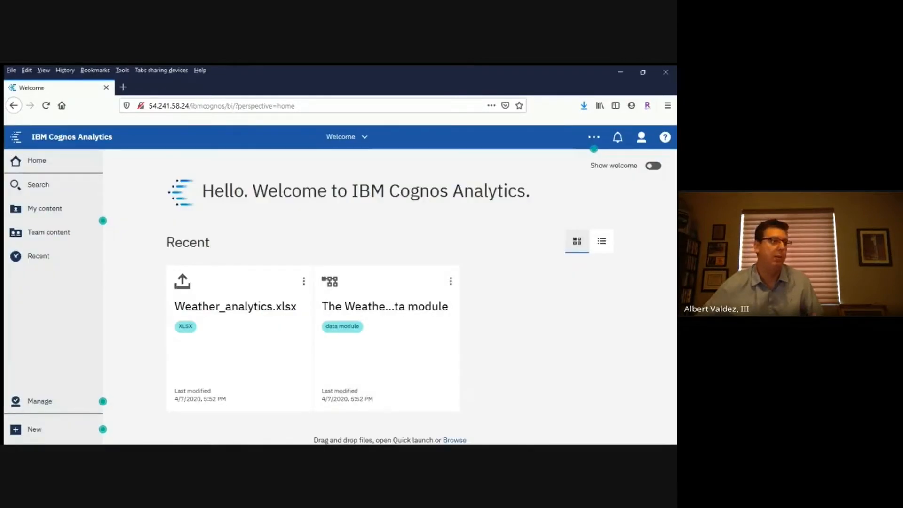
drag(672, 413, 542, 413)
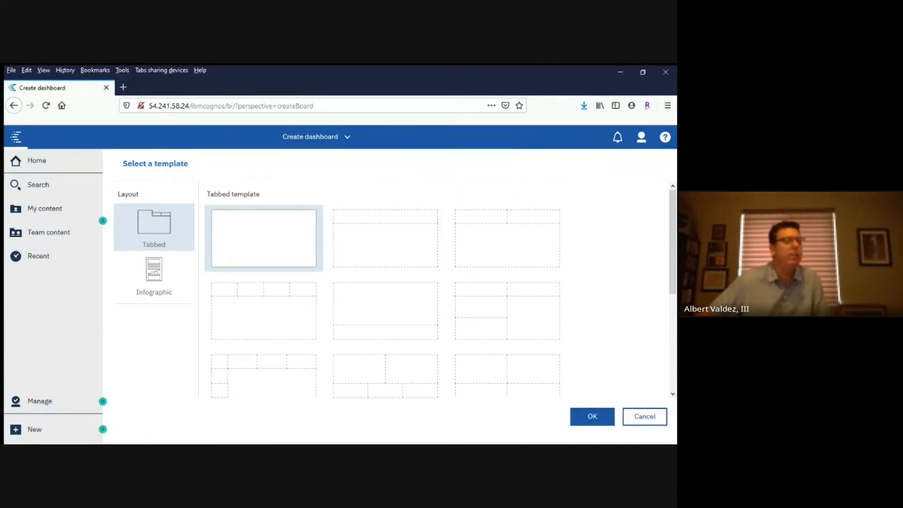
Create the dashboard from the tabbed template with small cells along the top and left edges around one large area
click(264, 376)
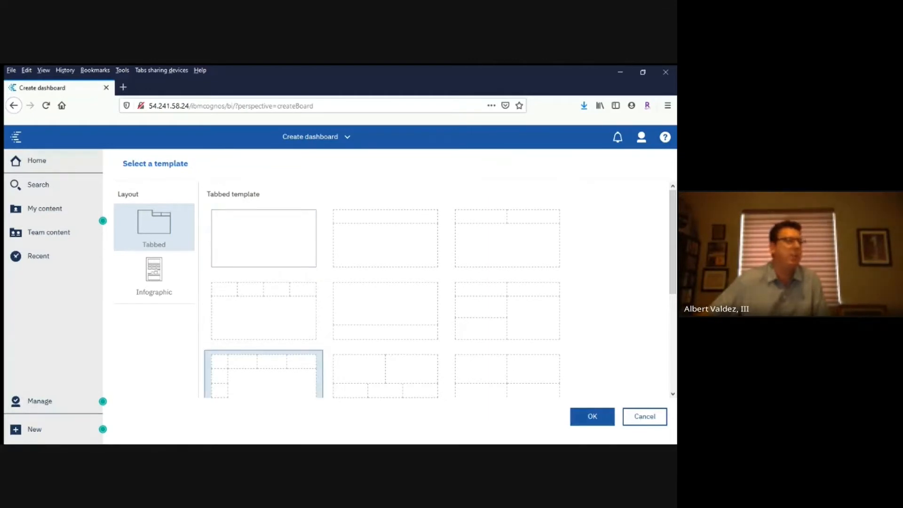
scroll(390, 289, down, 3)
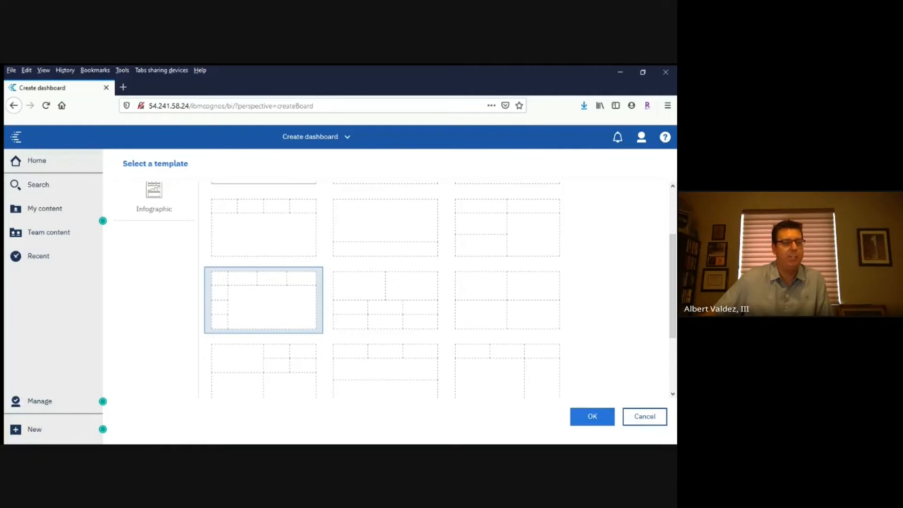
click(592, 416)
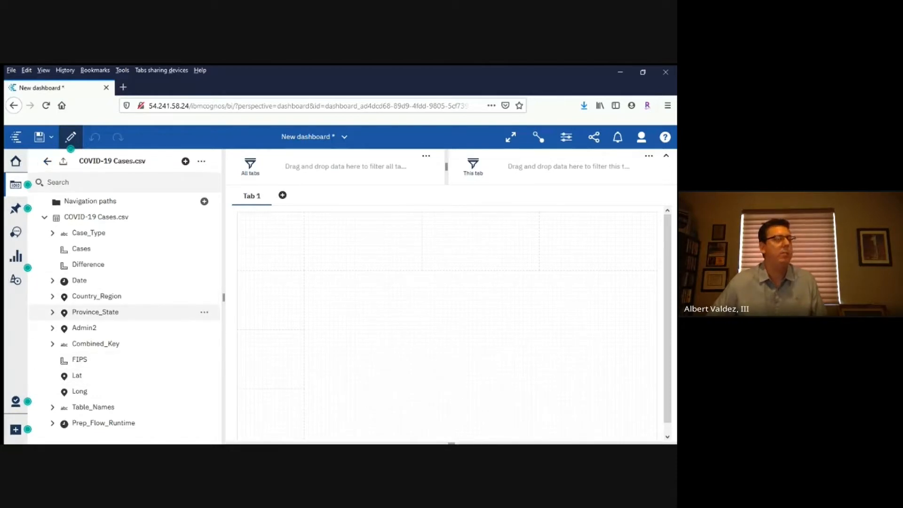
Build a map of Province_State in the template's large area and add Cases to it as the measure
click(95, 312)
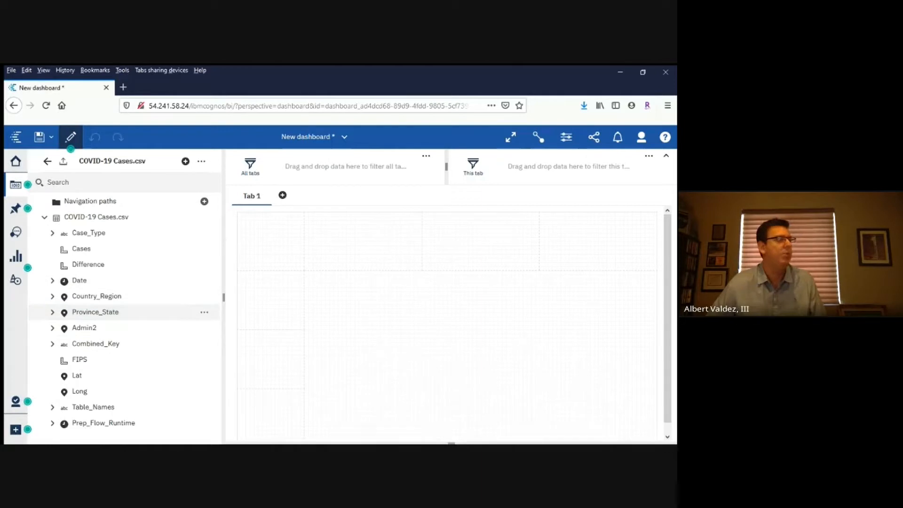
drag(94, 311, 485, 362)
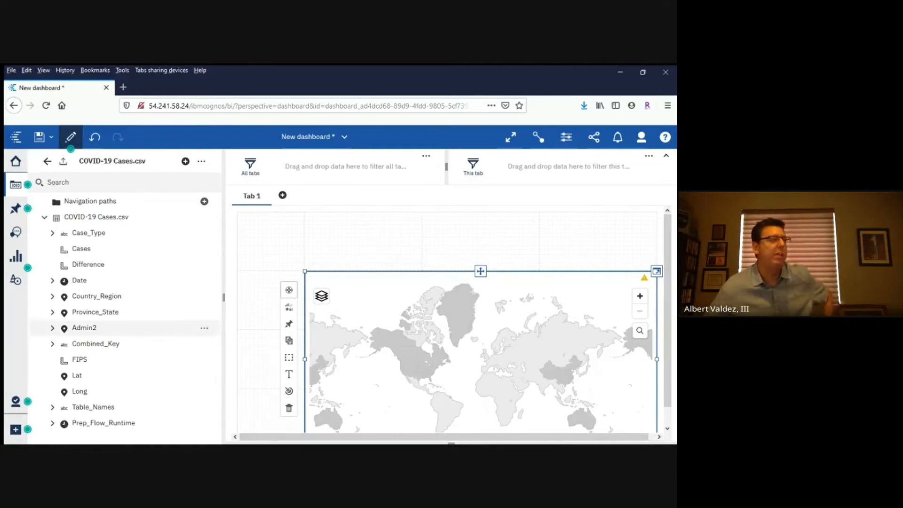
drag(81, 248, 485, 390)
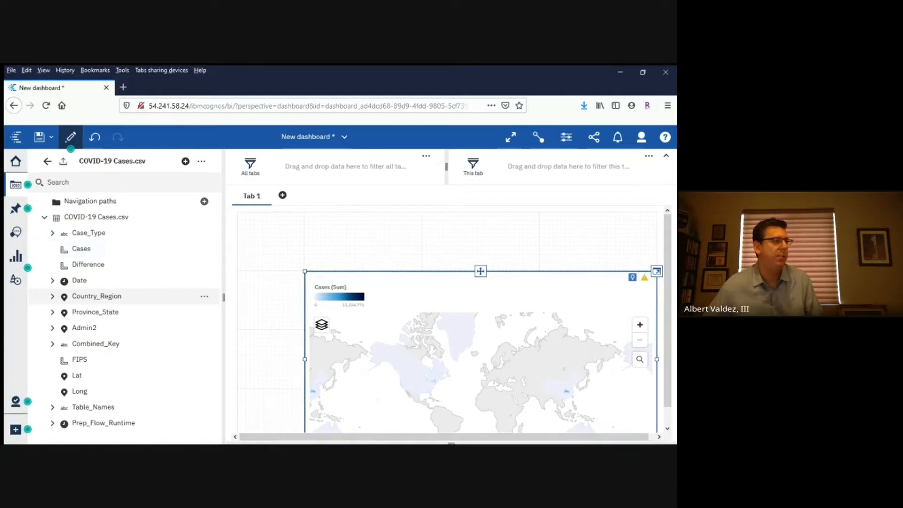
Add Country_Region as a filter for this tab only and restrict it to US
drag(96, 296, 611, 176)
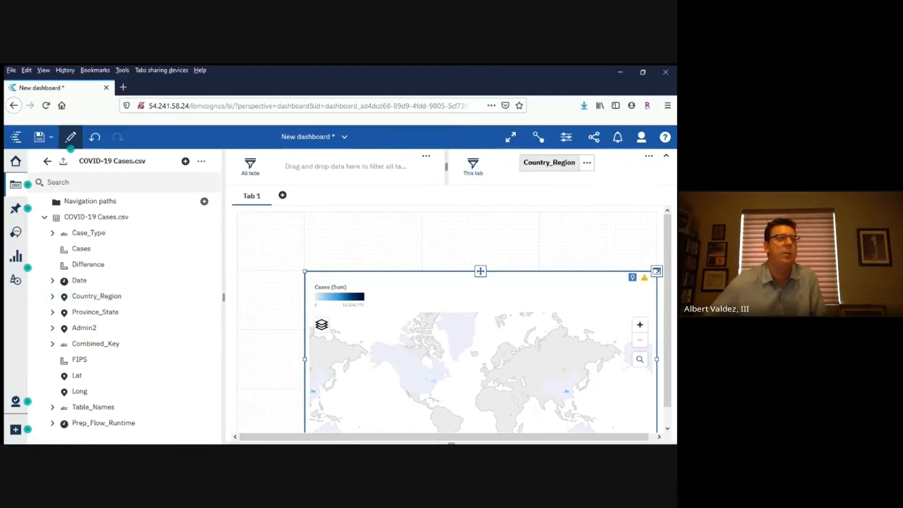
scroll(493, 286, down, 10)
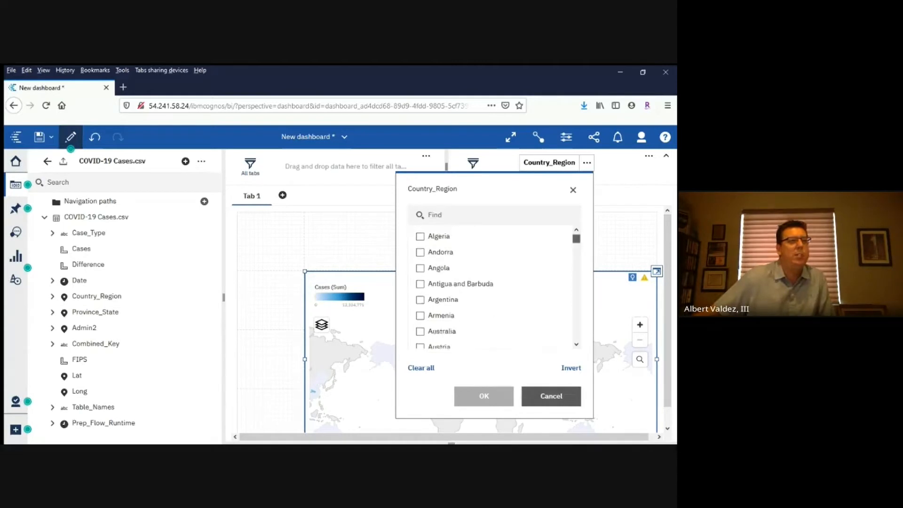
scroll(470, 300, down, 8)
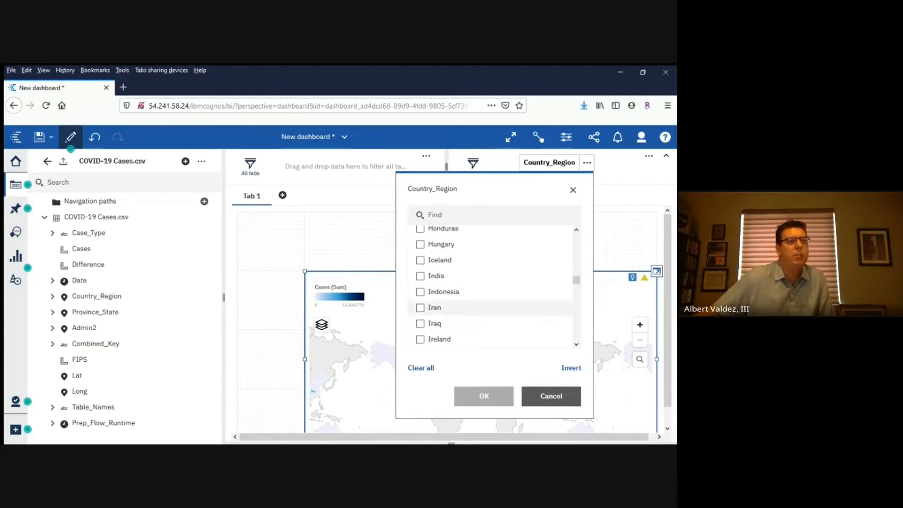
scroll(471, 287, down, 7)
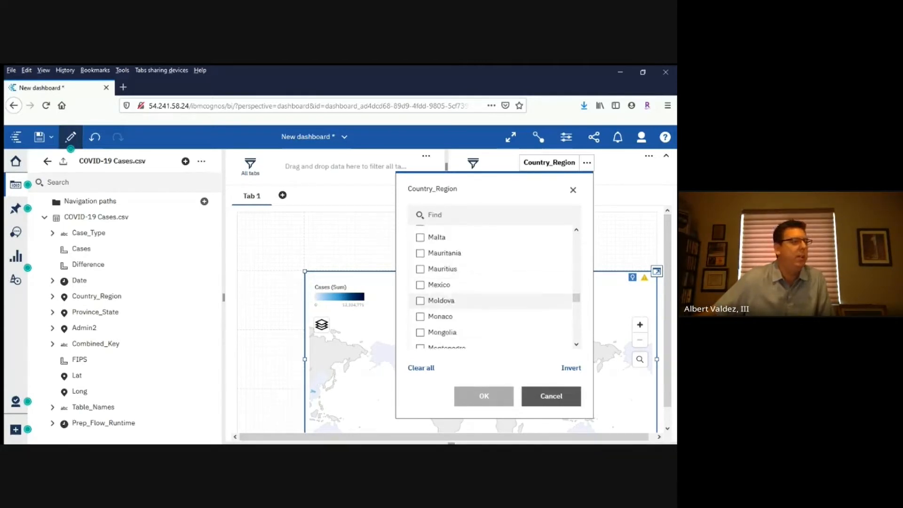
scroll(470, 284, down, 8)
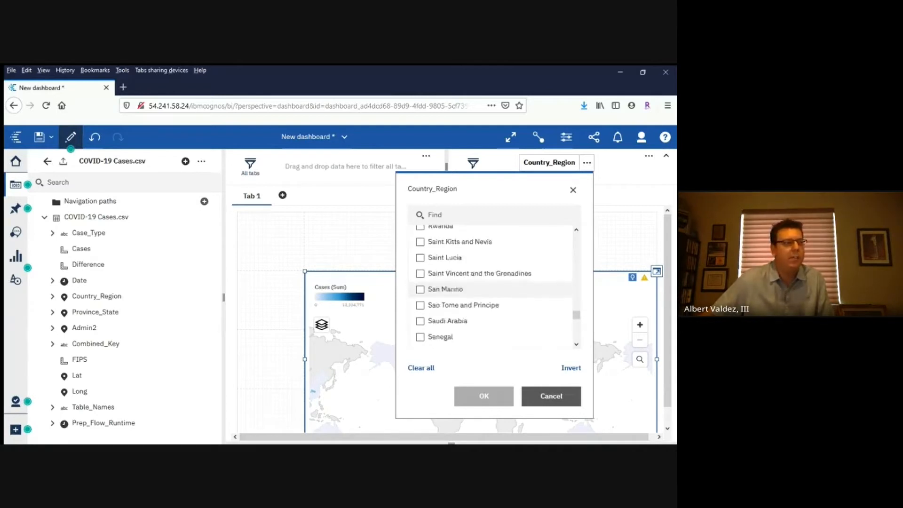
scroll(470, 292, down, 8)
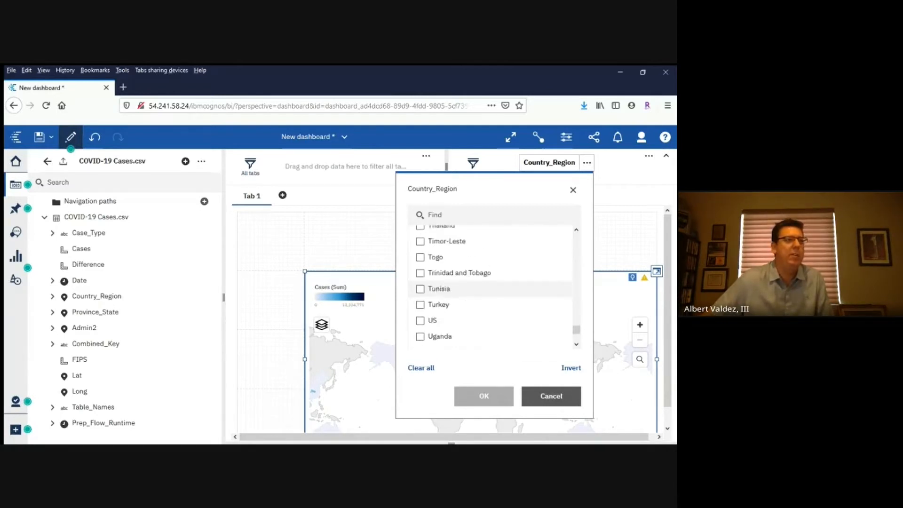
click(420, 268)
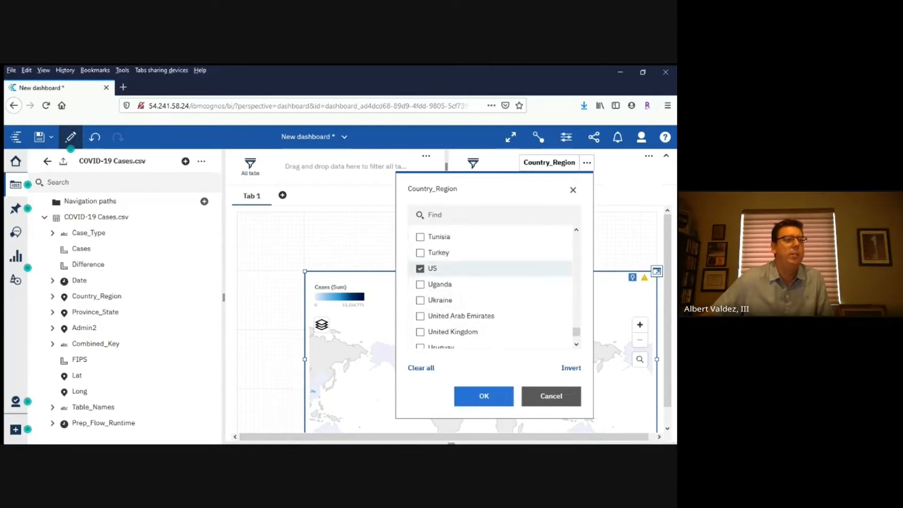
click(484, 396)
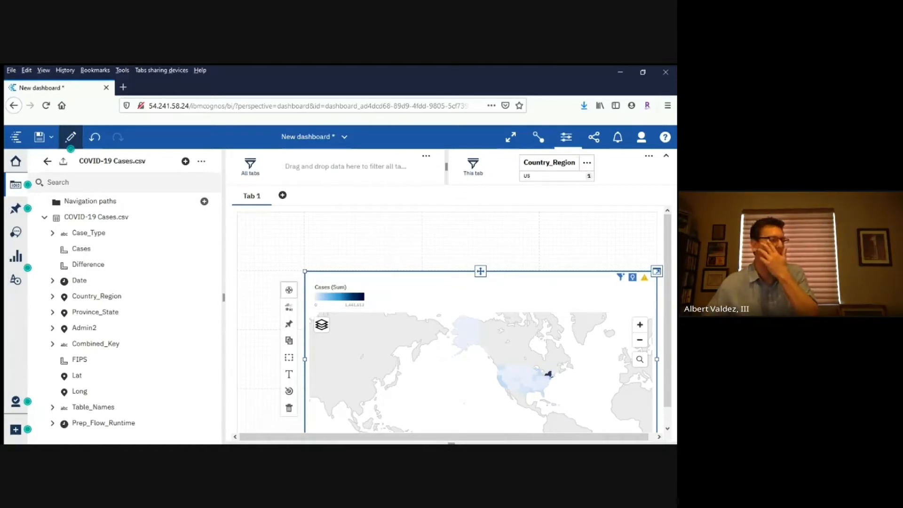
Turn off the map's legend in its visualization properties
click(566, 137)
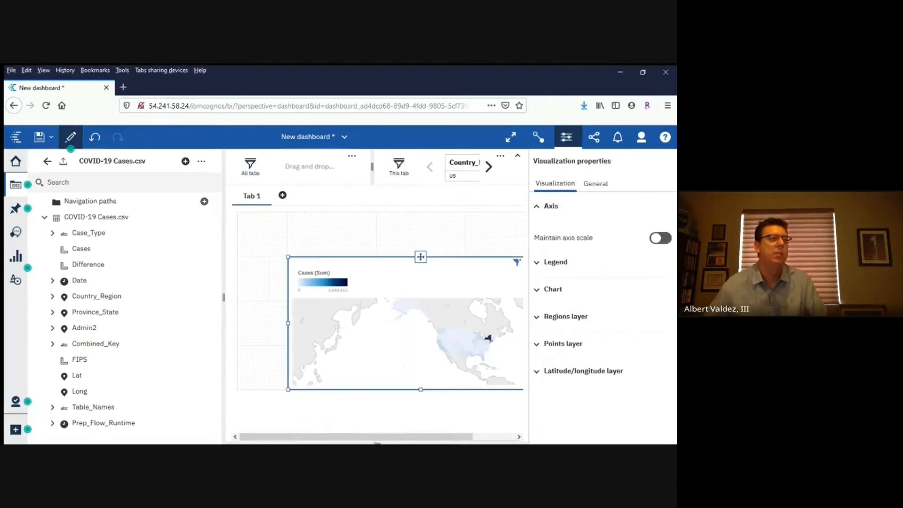
click(555, 261)
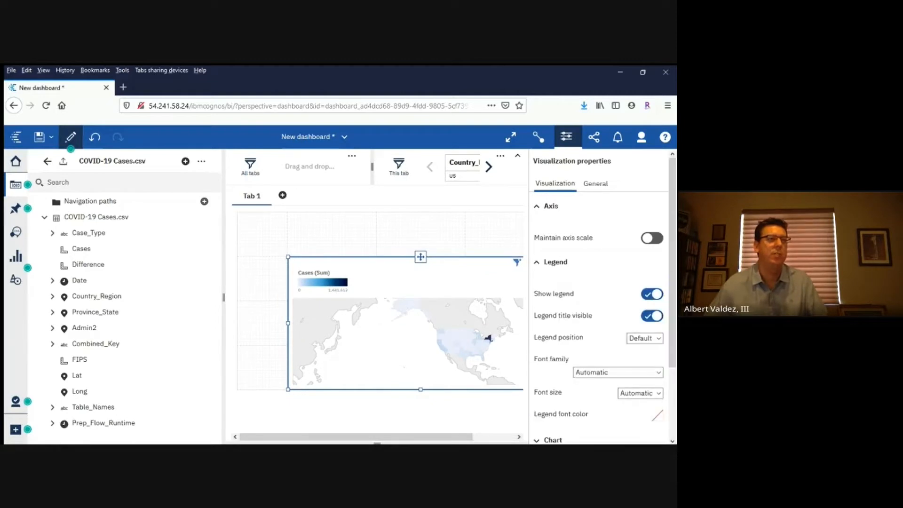
click(652, 294)
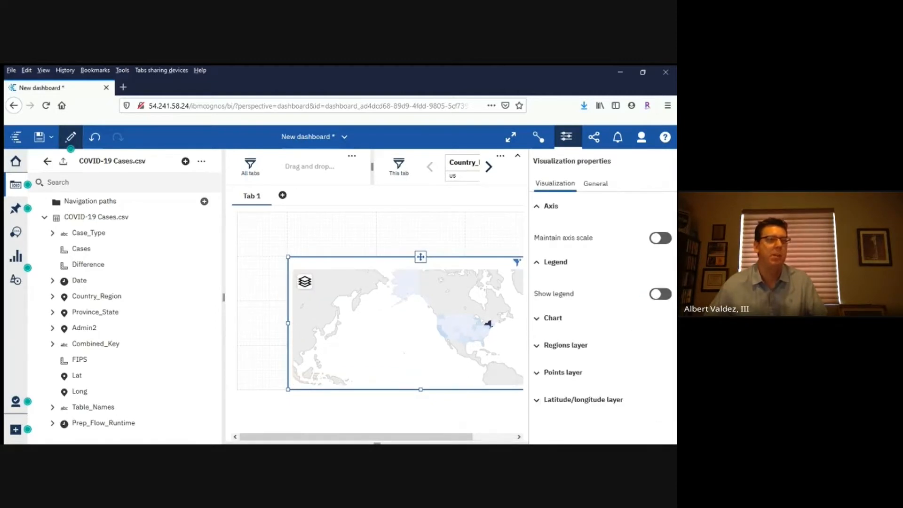
Change the map's regions layer to IBM heat palette 6 and close the visualization properties
click(565, 345)
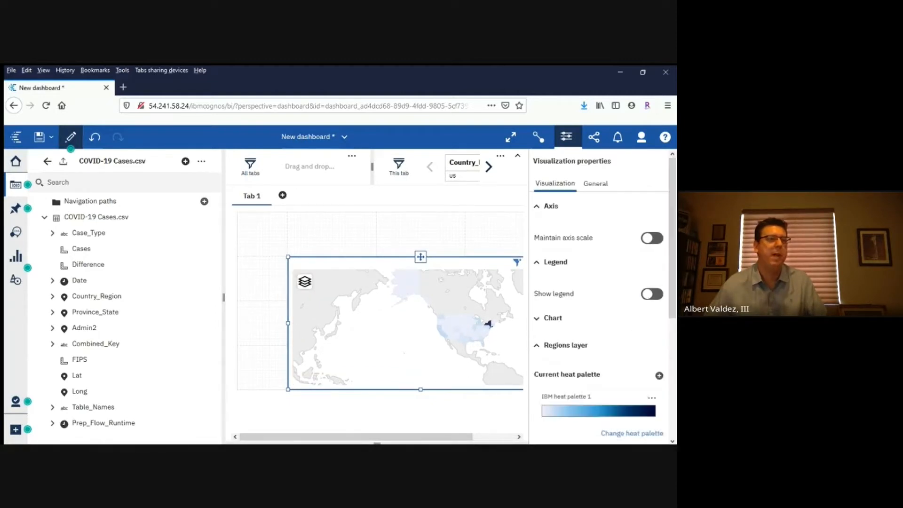
click(631, 434)
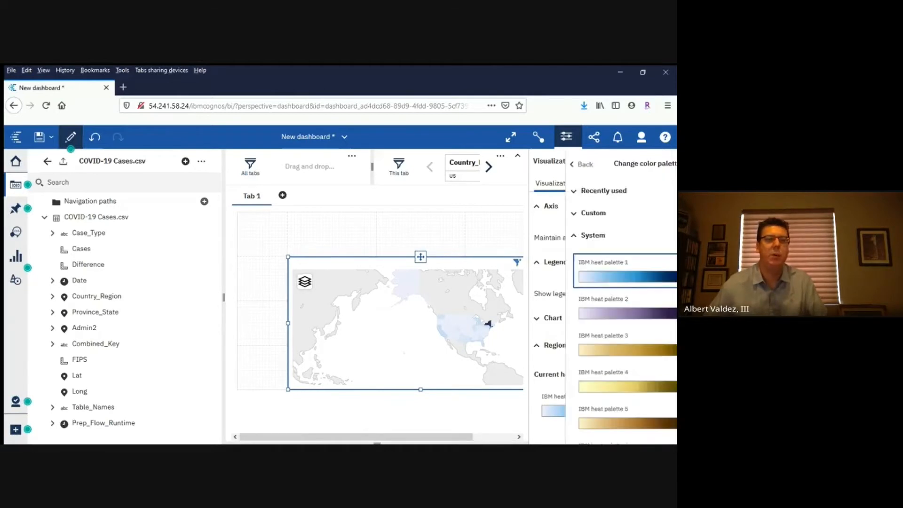
scroll(606, 310, down, 3)
click(599, 357)
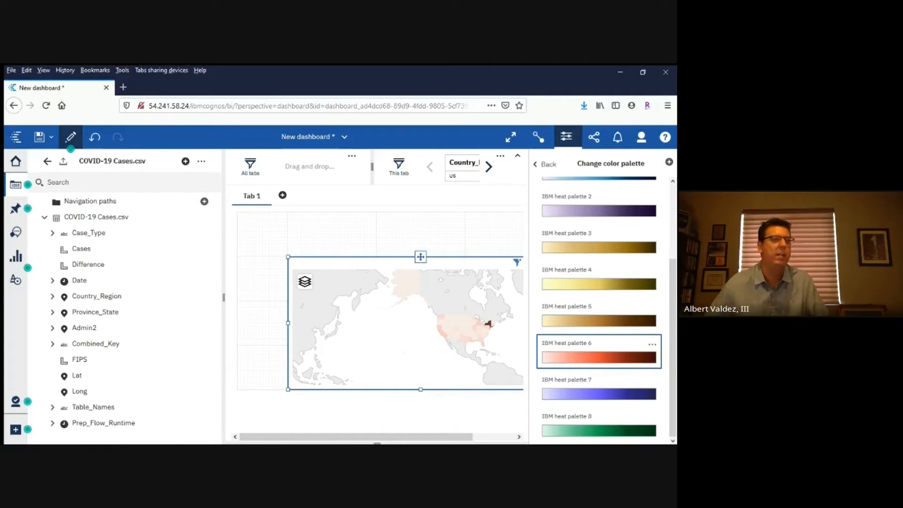
click(545, 164)
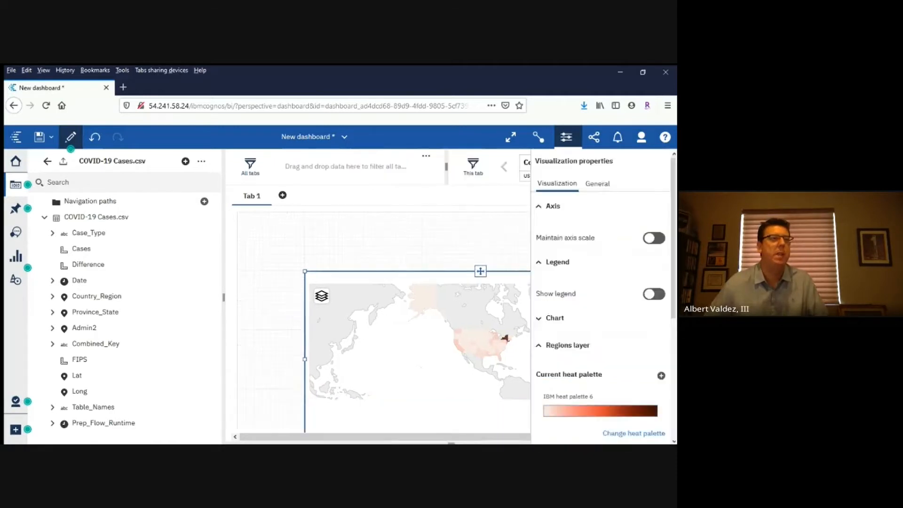
click(566, 137)
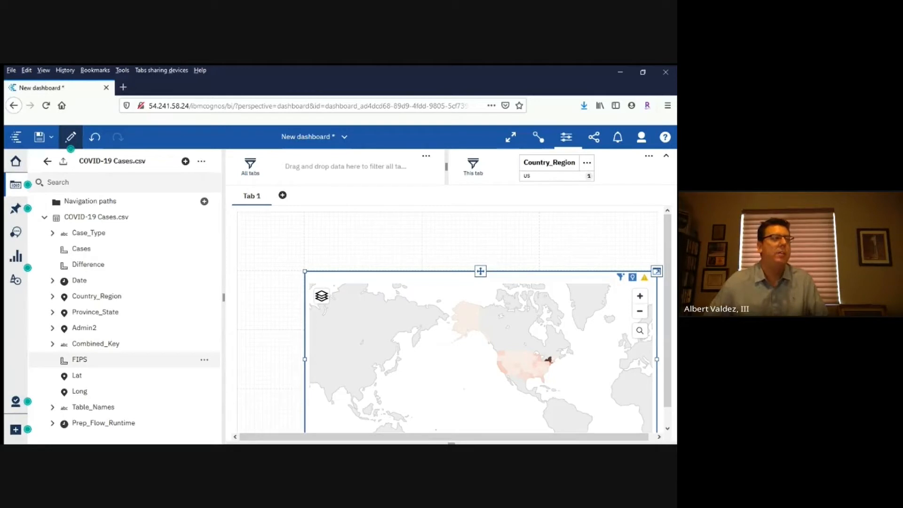
Add a Case_Type table with Cases beside the map and stretch it upward to match the map's top edge
click(52, 232)
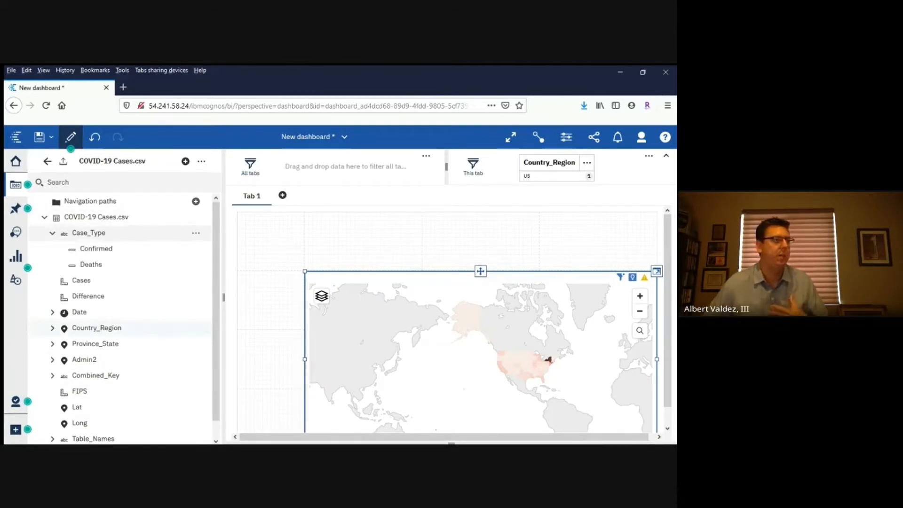
drag(89, 233, 284, 425)
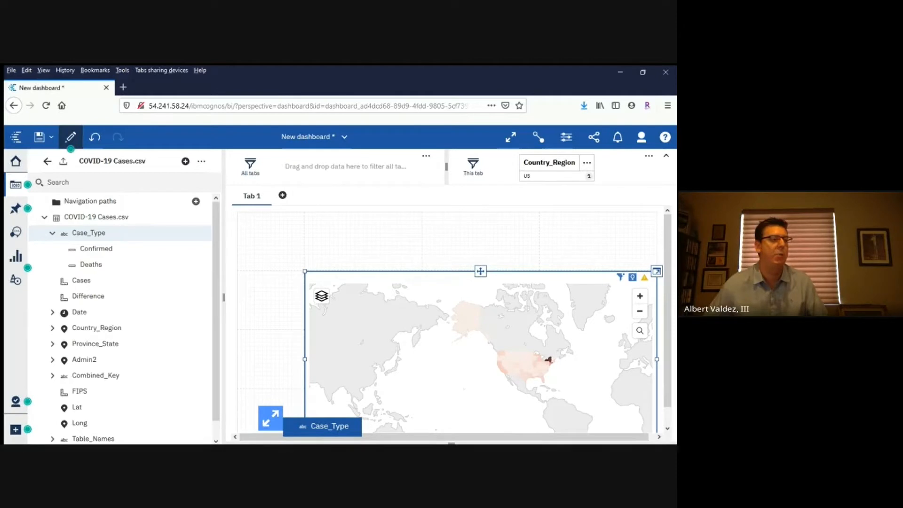
drag(284, 426, 284, 426)
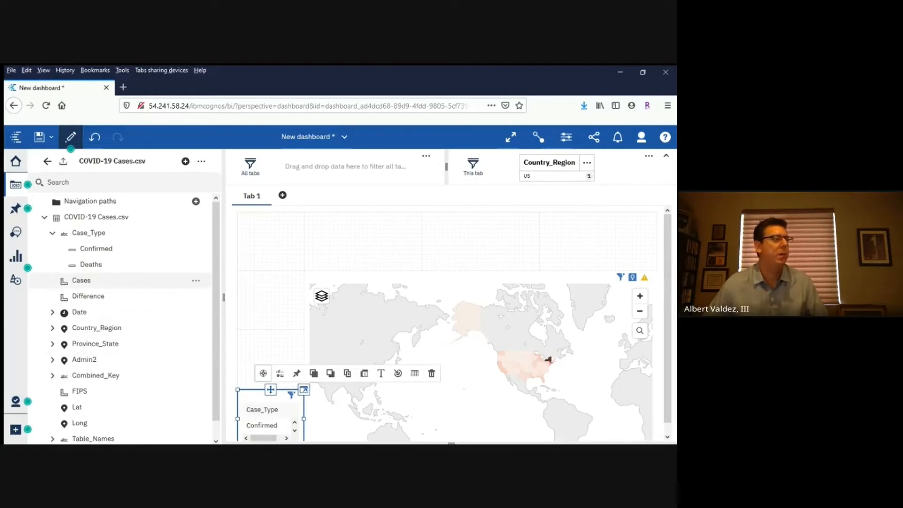
drag(81, 280, 280, 438)
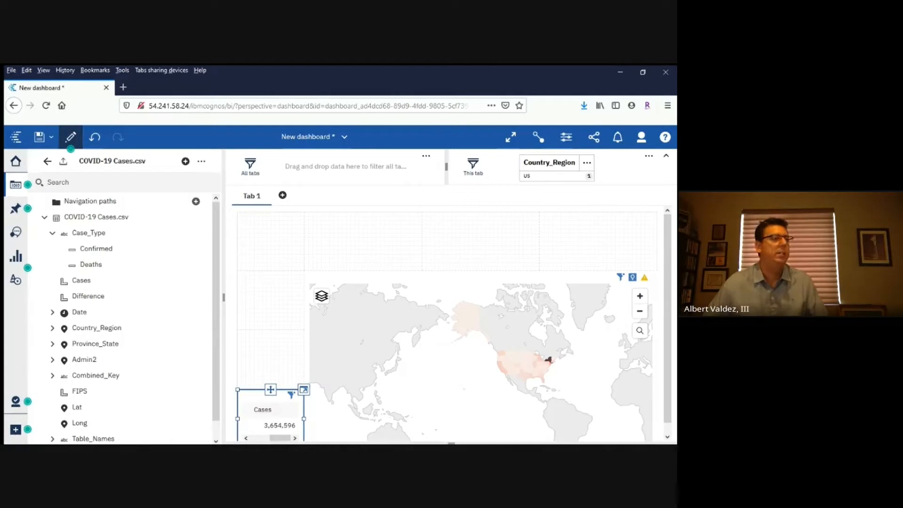
drag(238, 389, 238, 271)
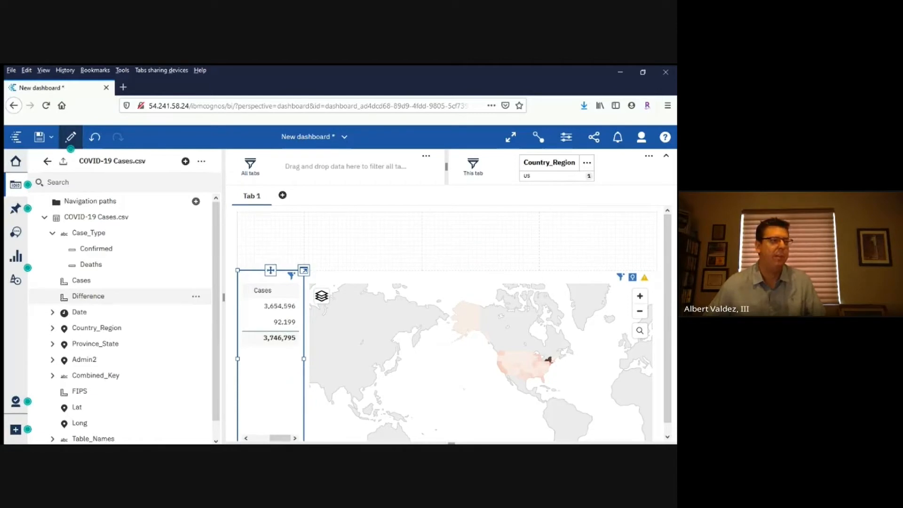
Change the Case_Type and Cases table into a Column visualization
click(275, 306)
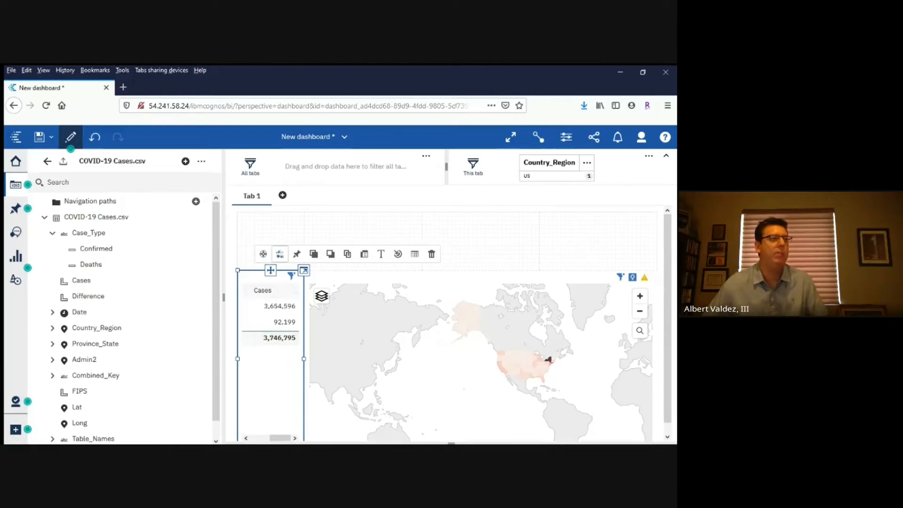
click(280, 254)
click(329, 202)
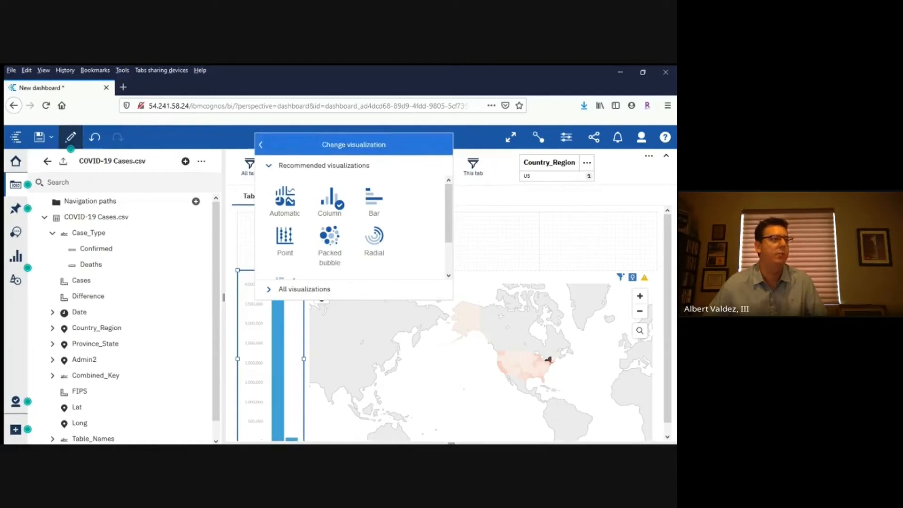
click(261, 145)
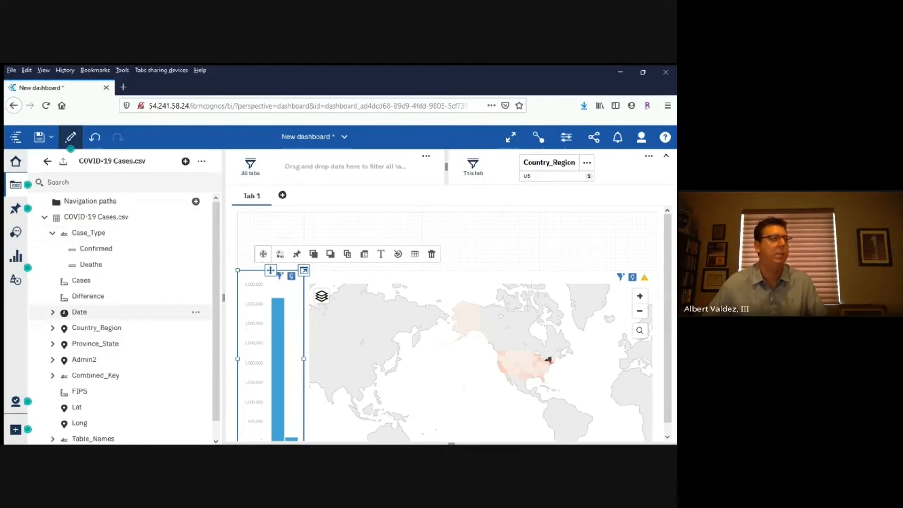
click(52, 312)
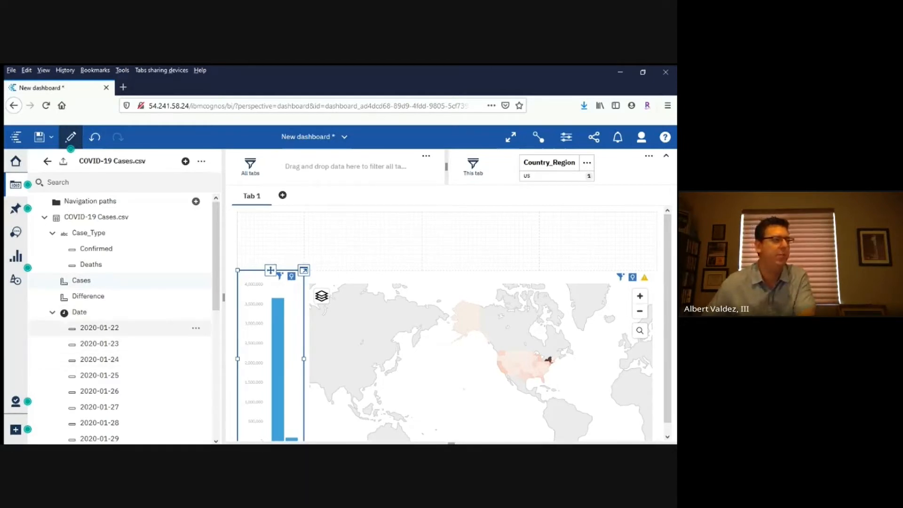
click(52, 311)
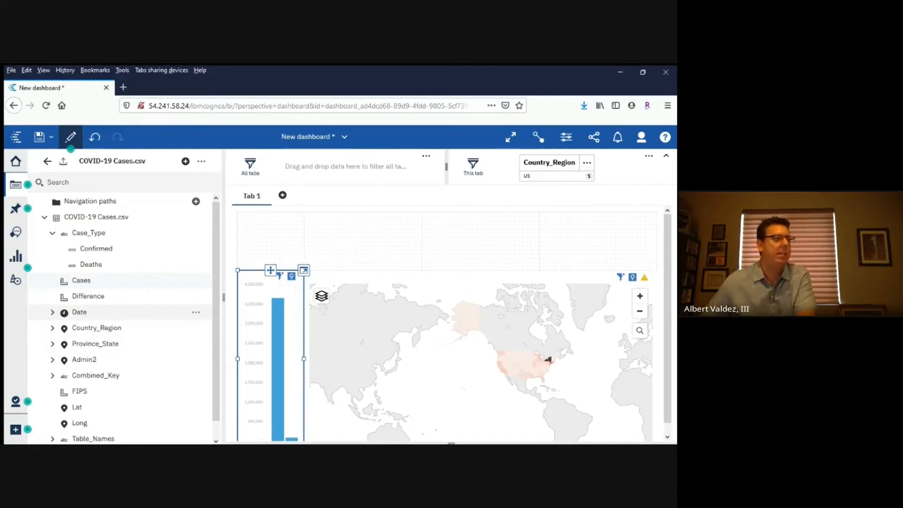
Filter the Date field in the COVID-19 Cases.csv source to the range from 2020-03-20 to 2020-04-08
click(196, 312)
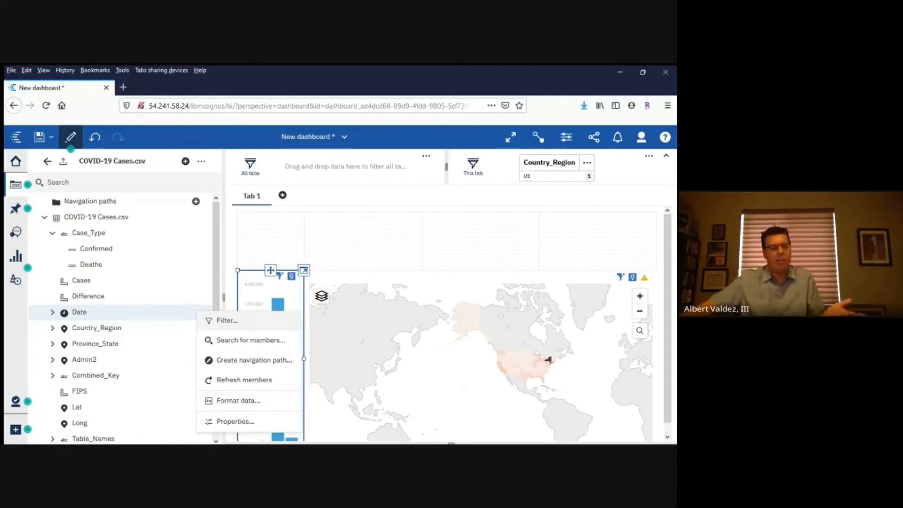
click(227, 320)
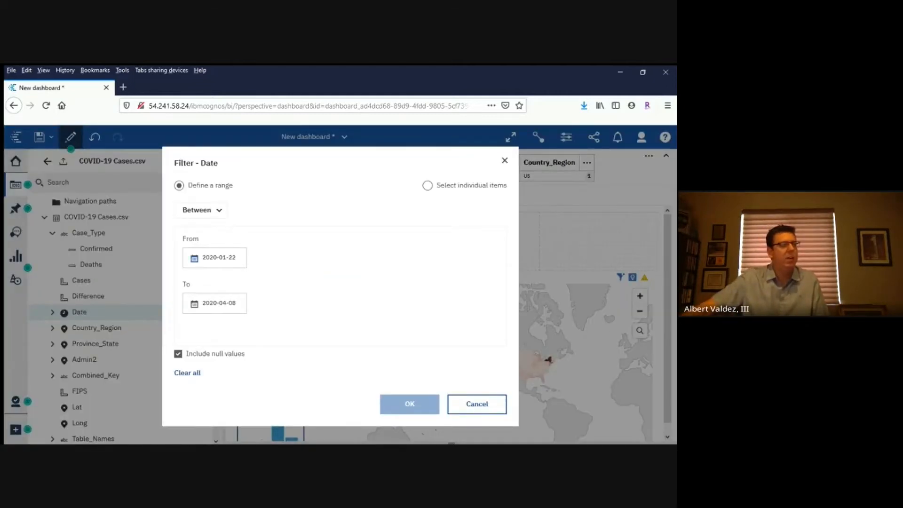
click(194, 258)
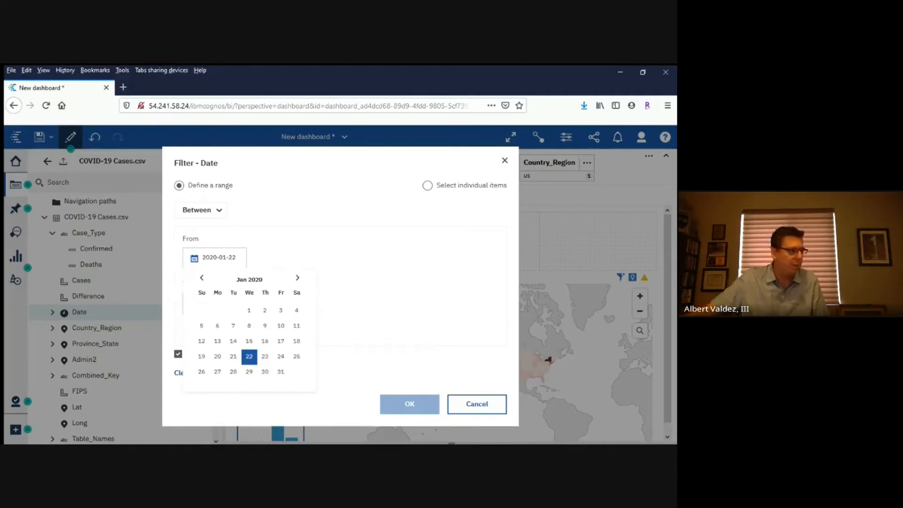
click(297, 278)
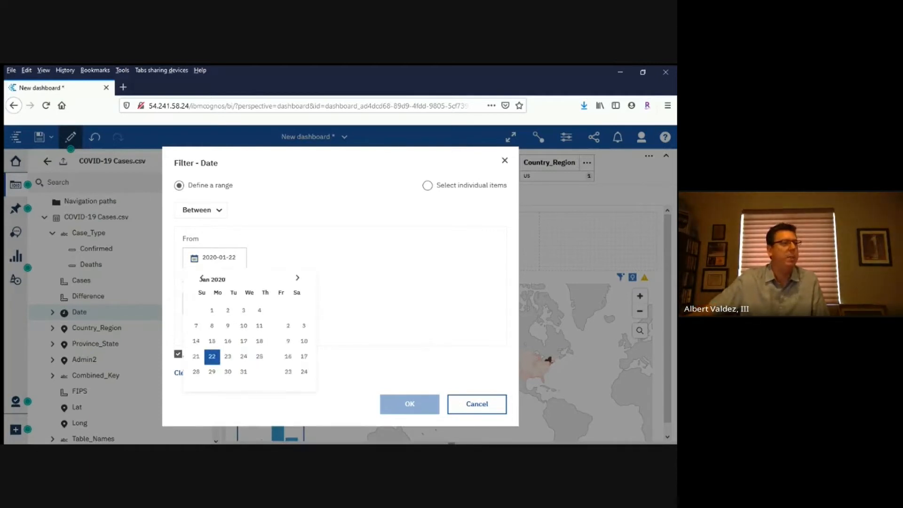
click(297, 277)
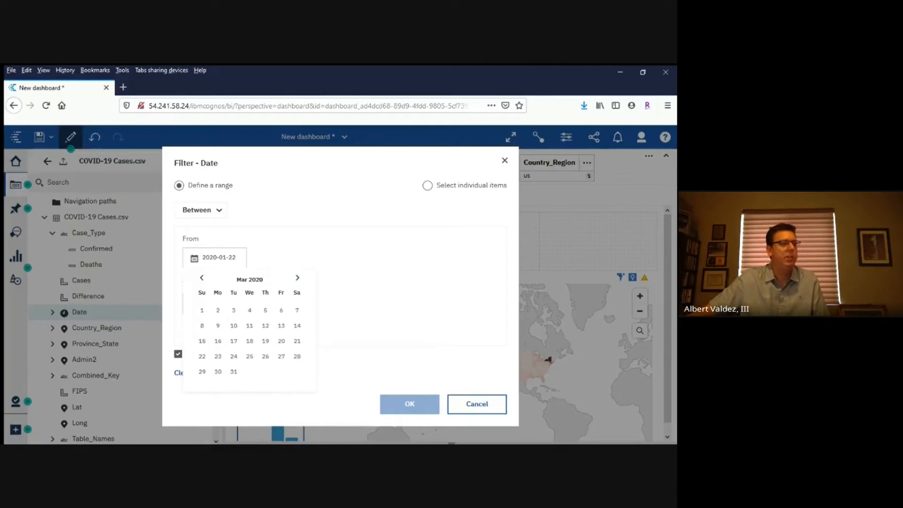
click(281, 341)
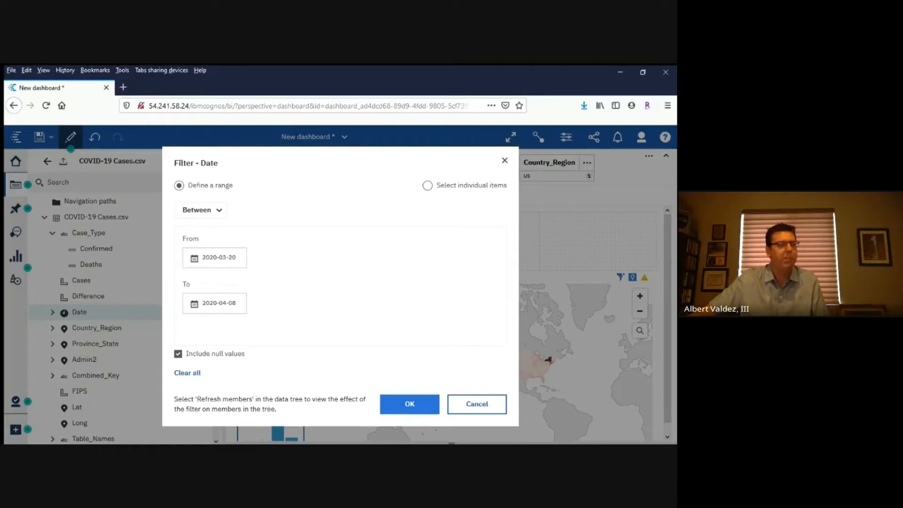
click(409, 403)
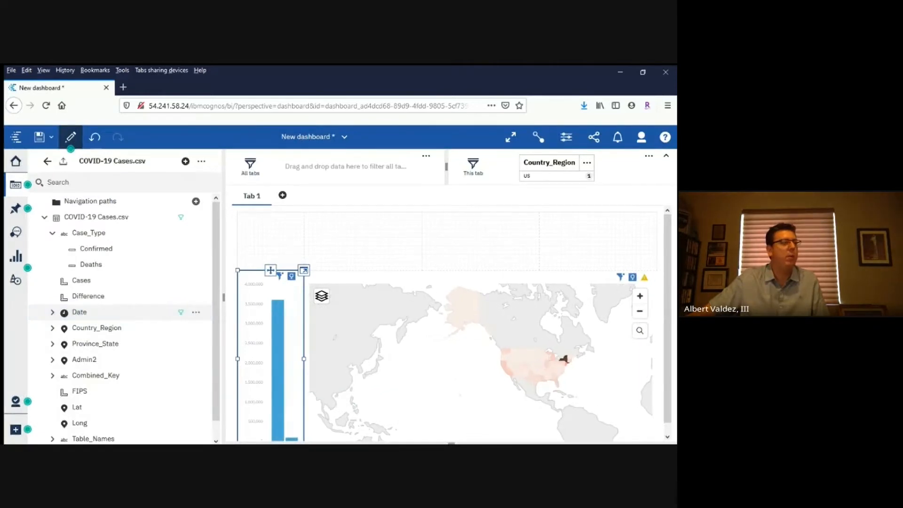
Add Date in the area above the map, change it to a Data player and widen it across the full dashboard width
drag(79, 312, 298, 247)
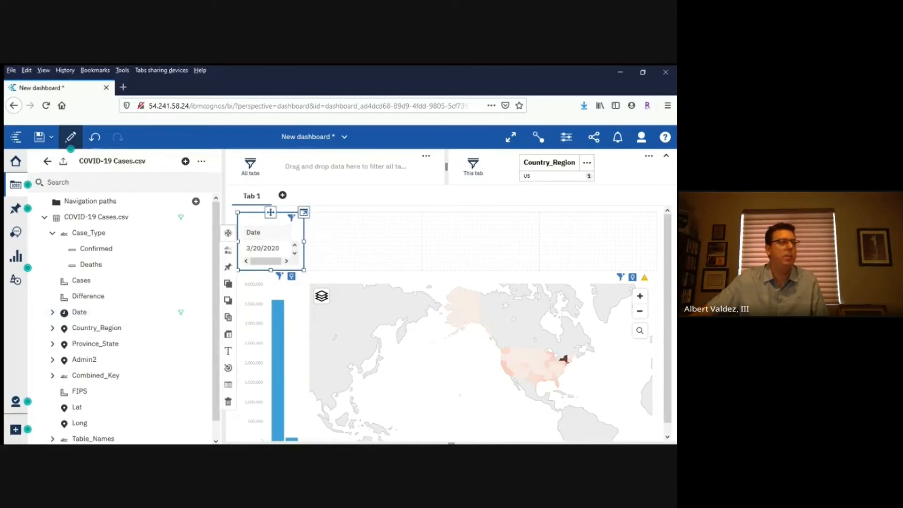
drag(303, 241, 657, 241)
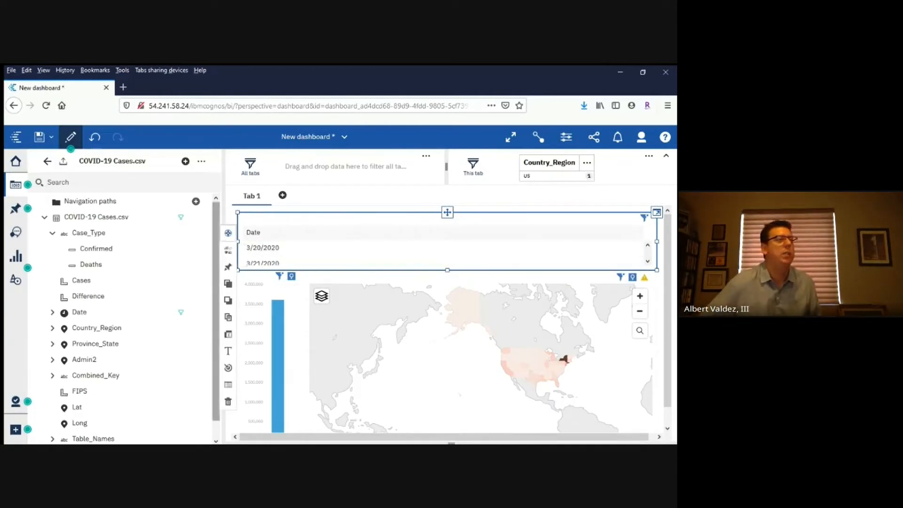
click(228, 232)
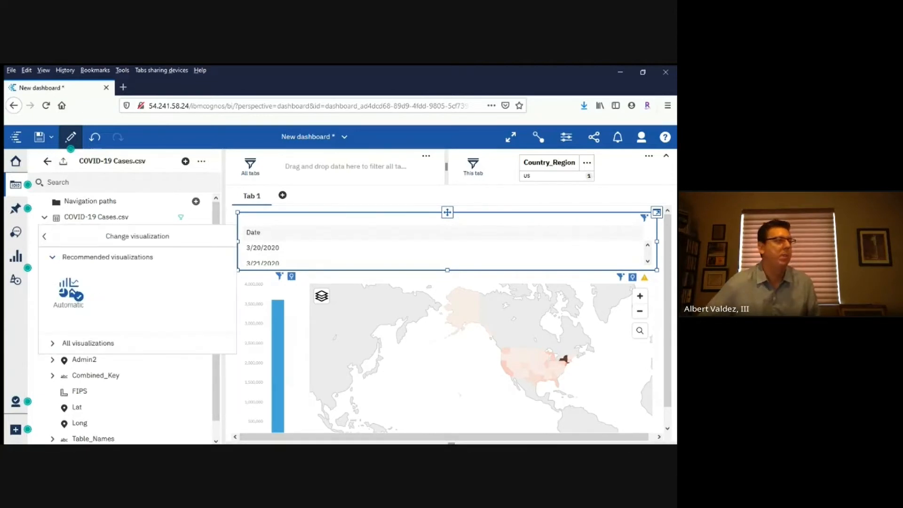
click(88, 342)
scroll(113, 391, down, 2)
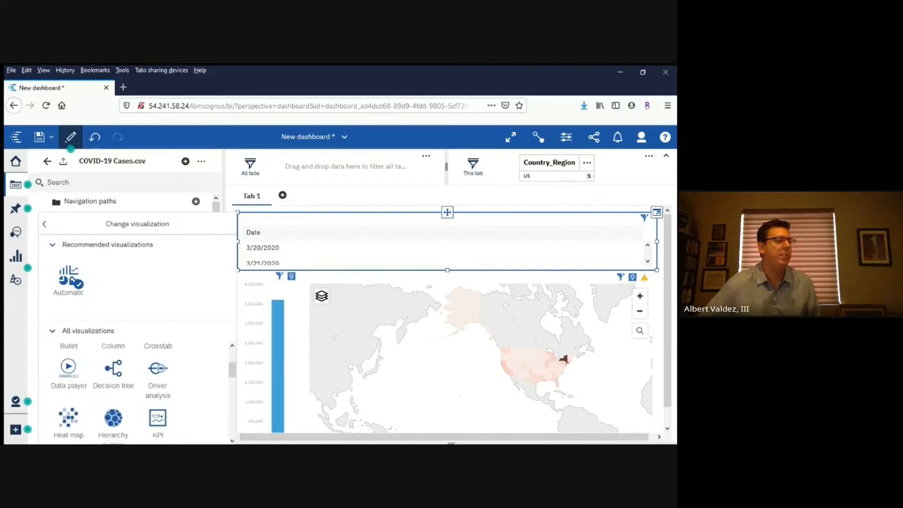
click(69, 368)
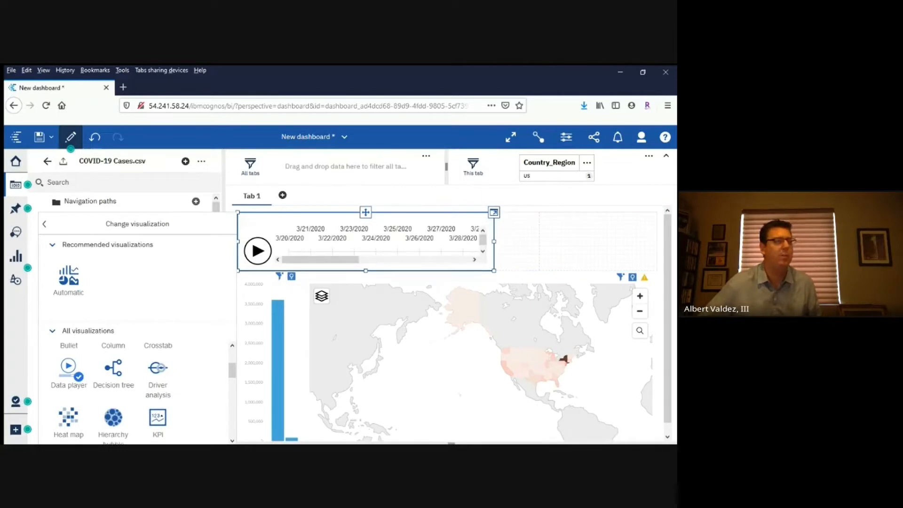
click(45, 224)
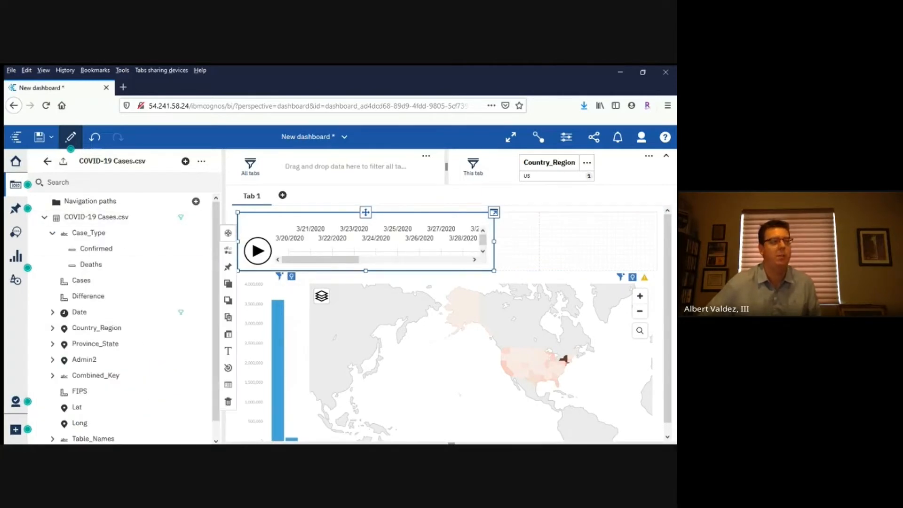
drag(494, 241, 656, 241)
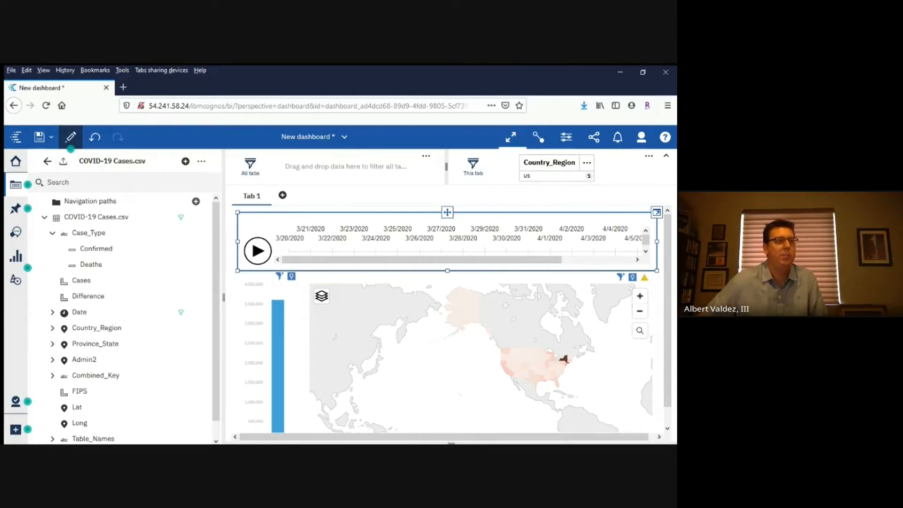
View the dashboard full screen with the filter area collapsed, play the date animation and pause it at 3/24/2020
click(510, 137)
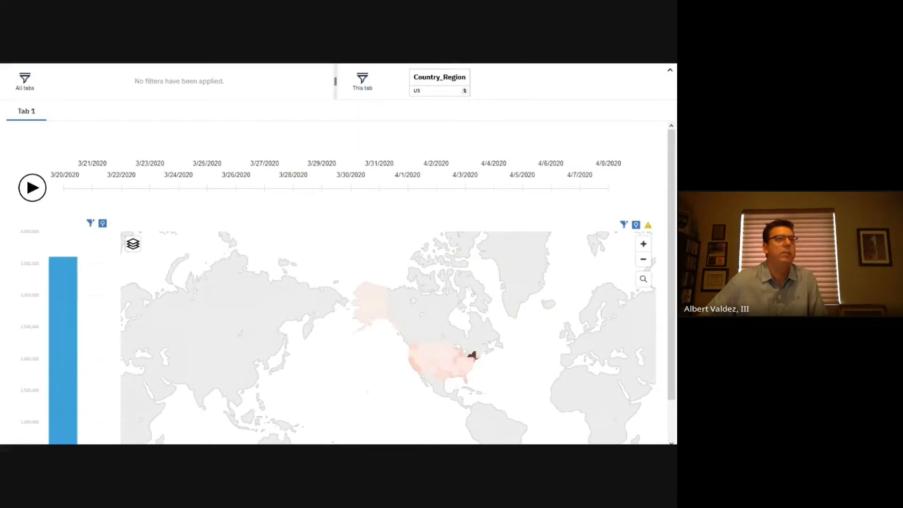
click(670, 68)
click(33, 161)
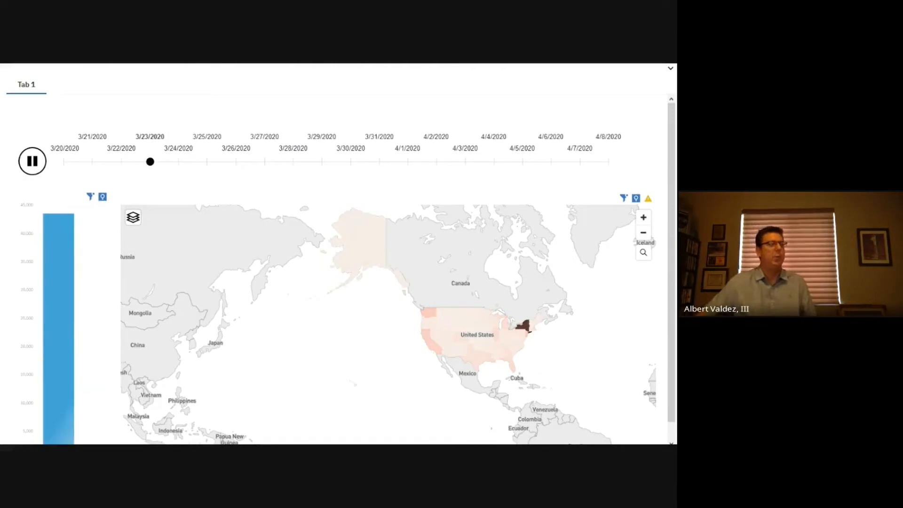
click(32, 161)
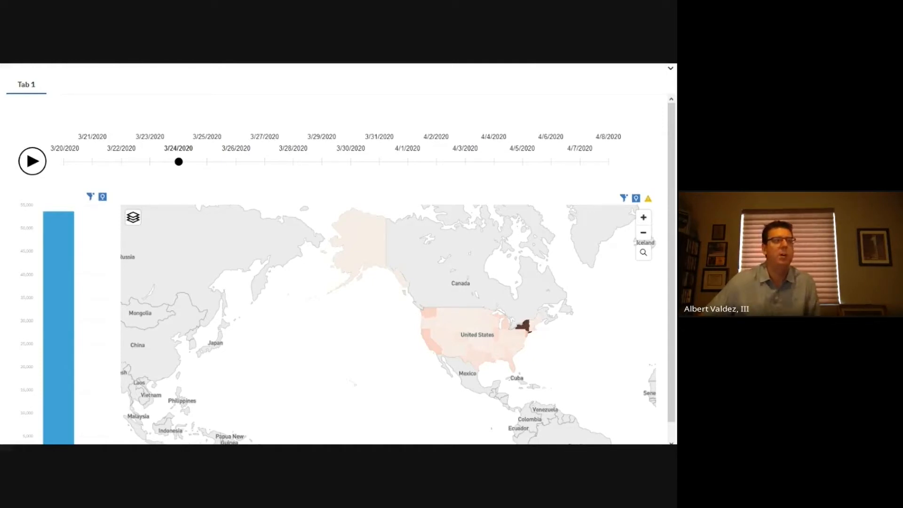
Jump the data player to 4/7/2020 and 4/6/2020 to compare the dates, and leave full screen
click(579, 161)
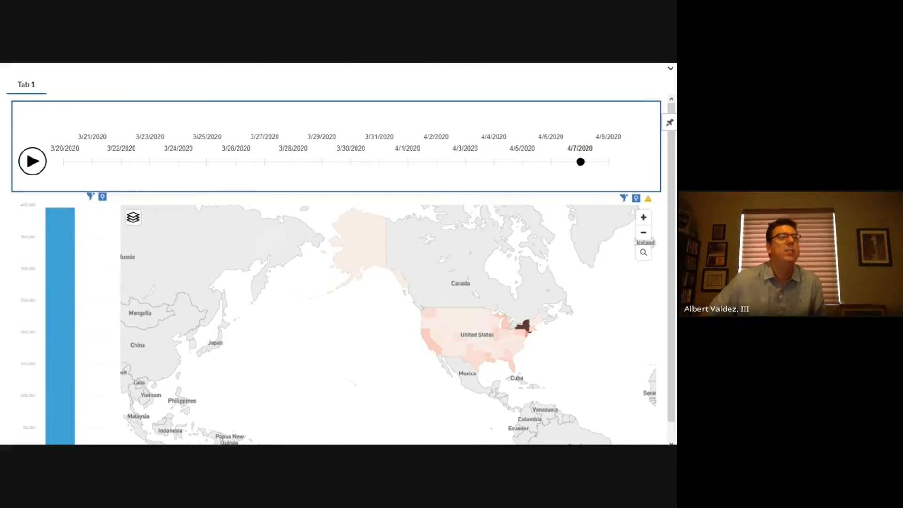
click(551, 161)
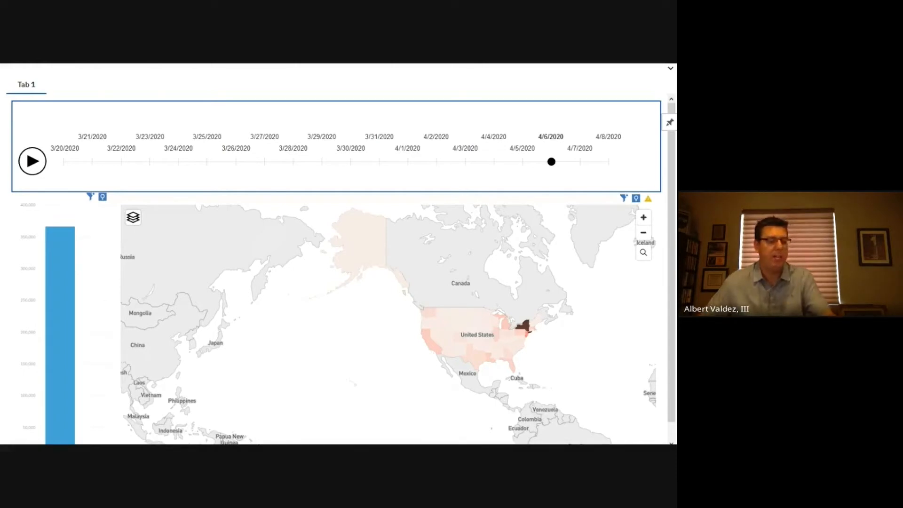
key(Escape)
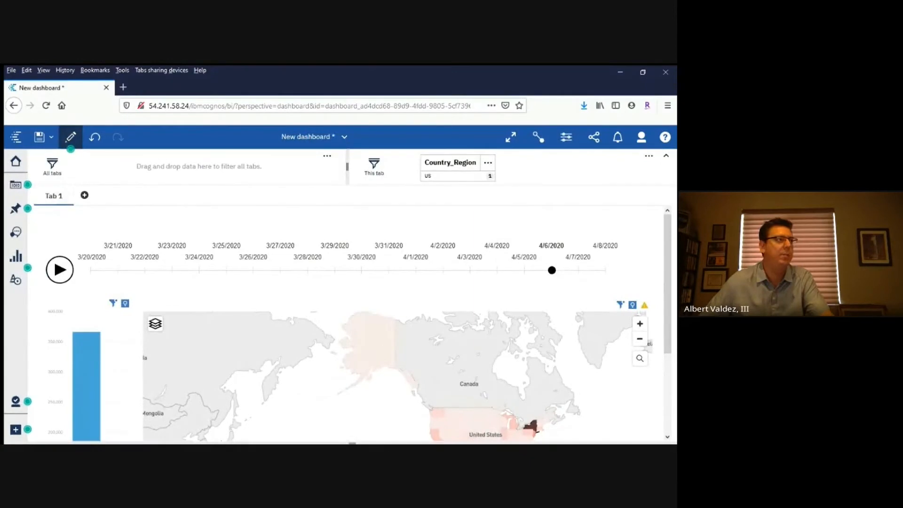
Rename the dashboard's first tab as "US Cases by State"
click(54, 196)
click(37, 217)
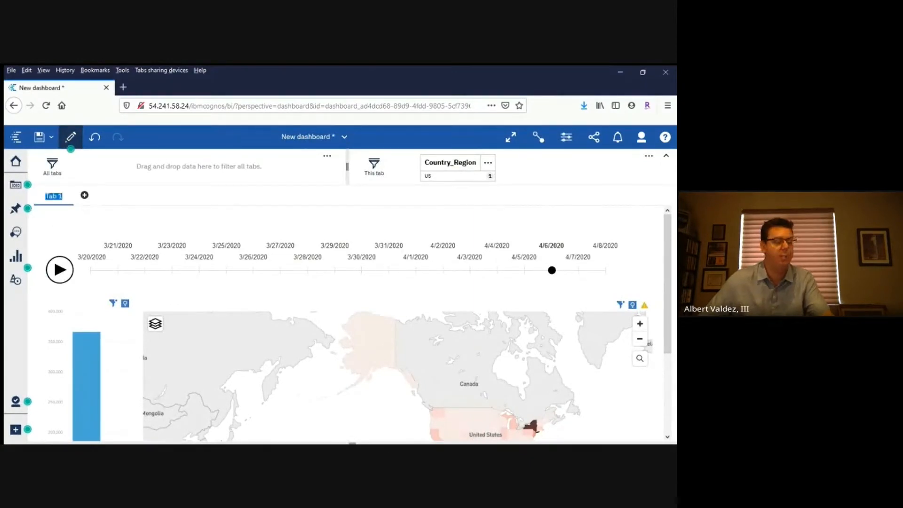
text(US)
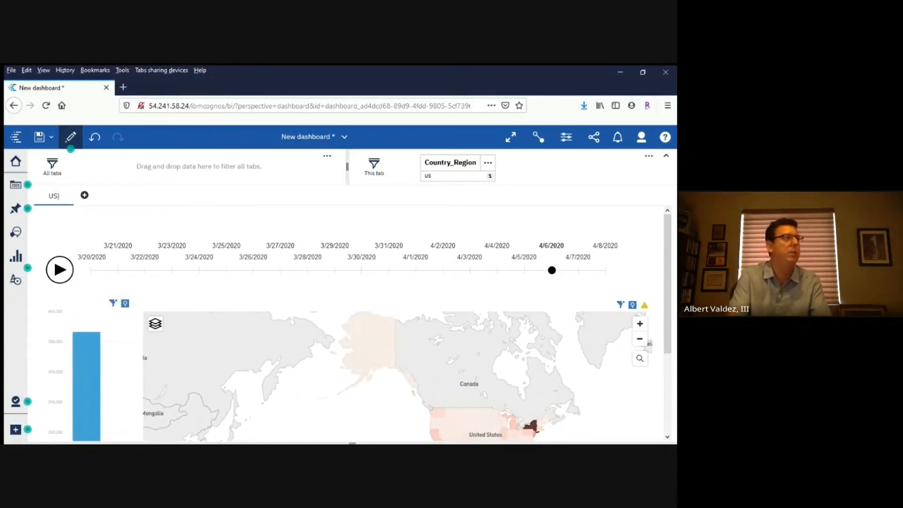
text( Cases by State)
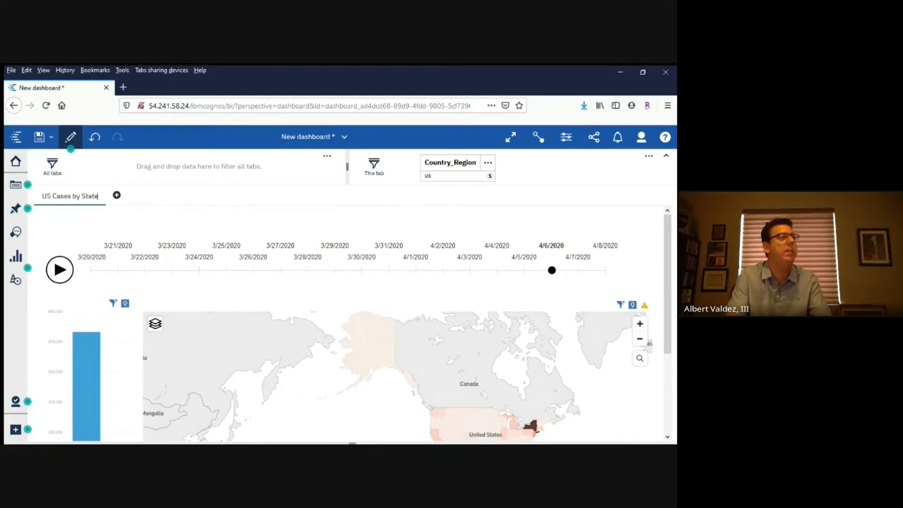
key(Return)
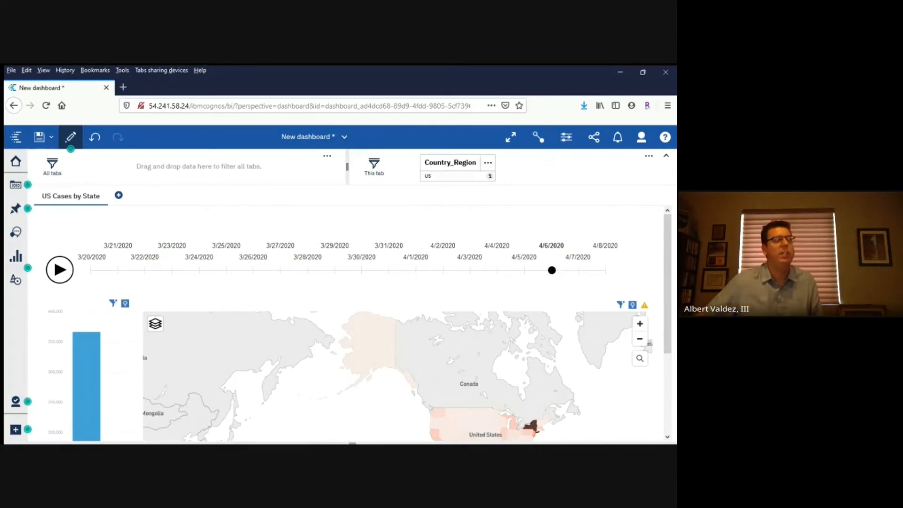
Add a second tab with the preselected template of small cells around one large area, and show the data source fields
click(119, 195)
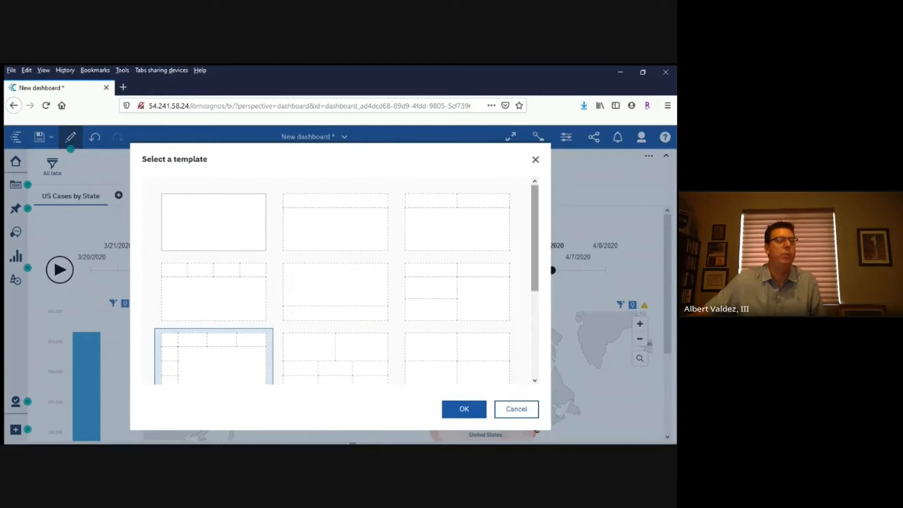
scroll(340, 281, down, 3)
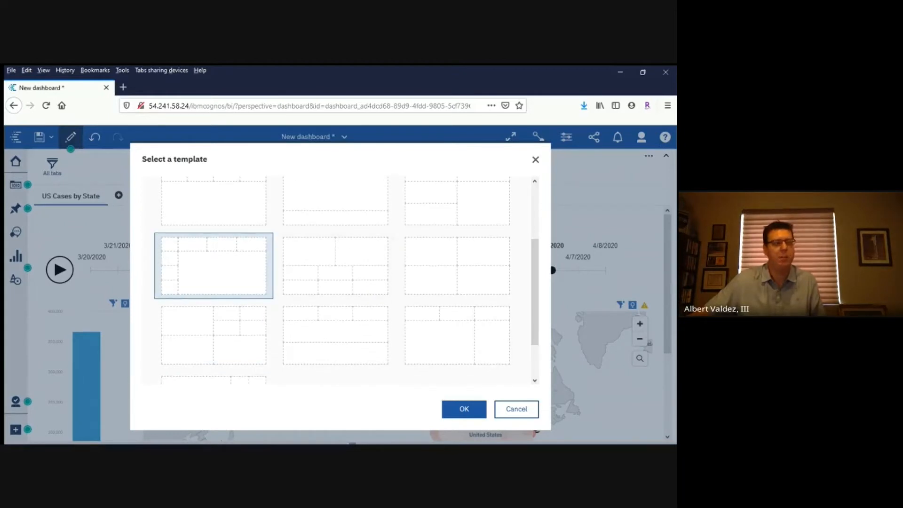
click(464, 409)
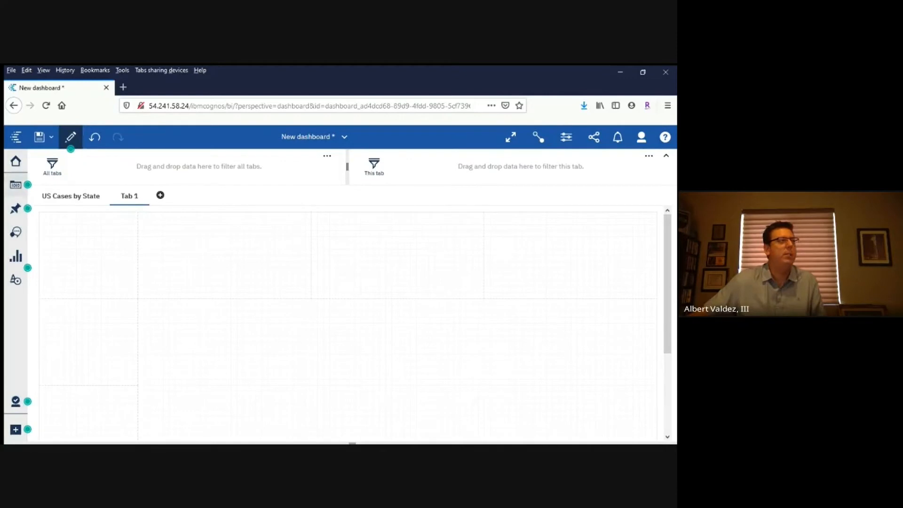
click(16, 184)
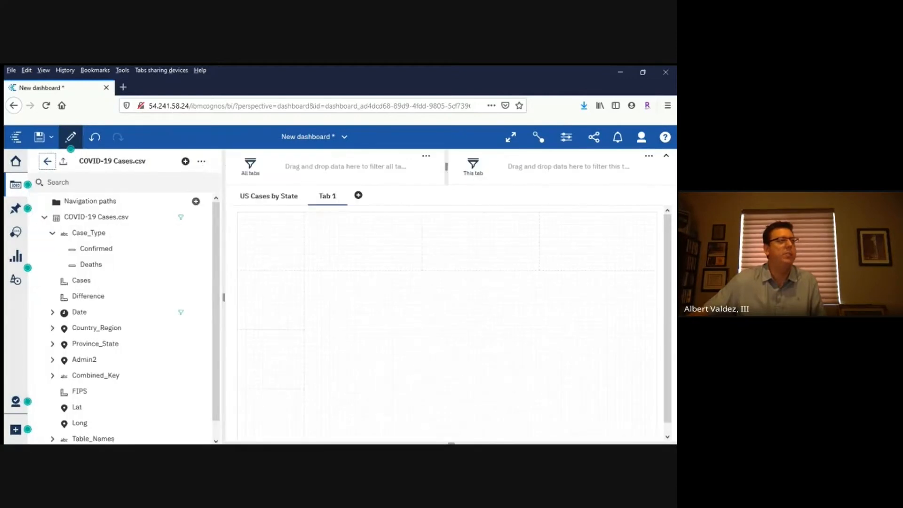
click(185, 161)
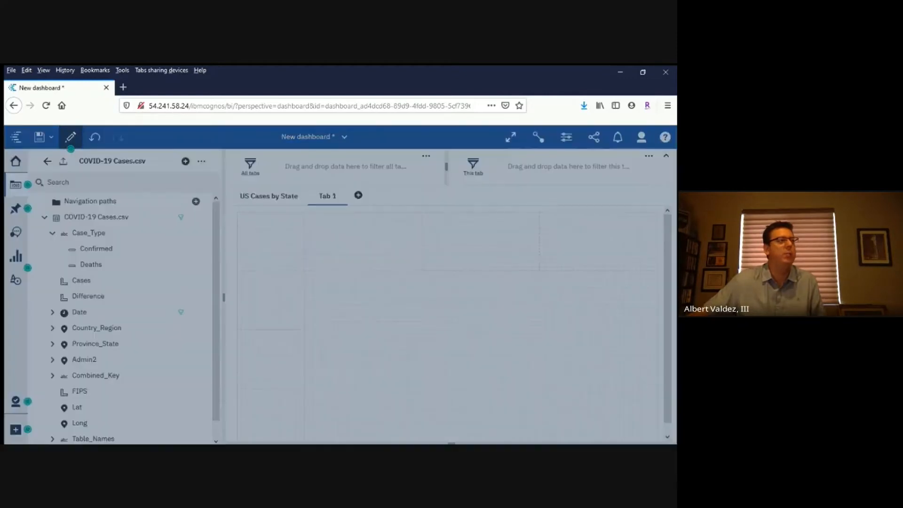
click(191, 228)
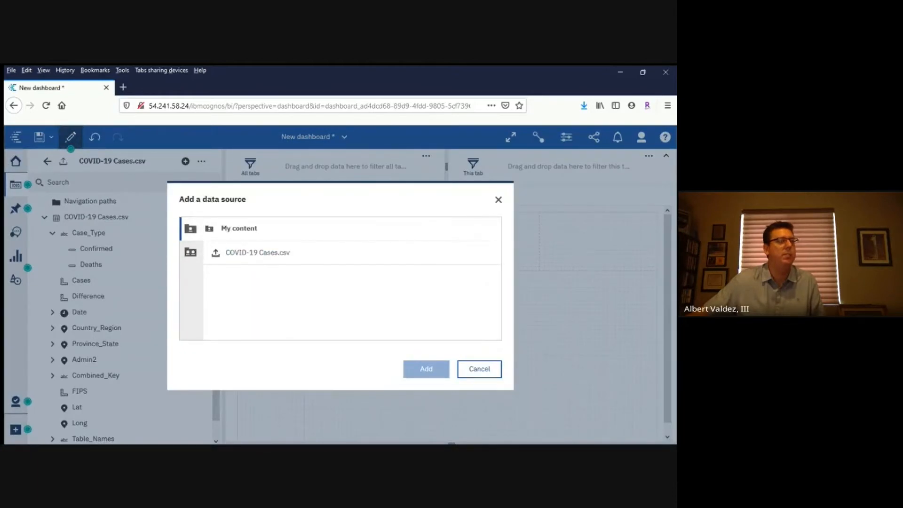
click(479, 368)
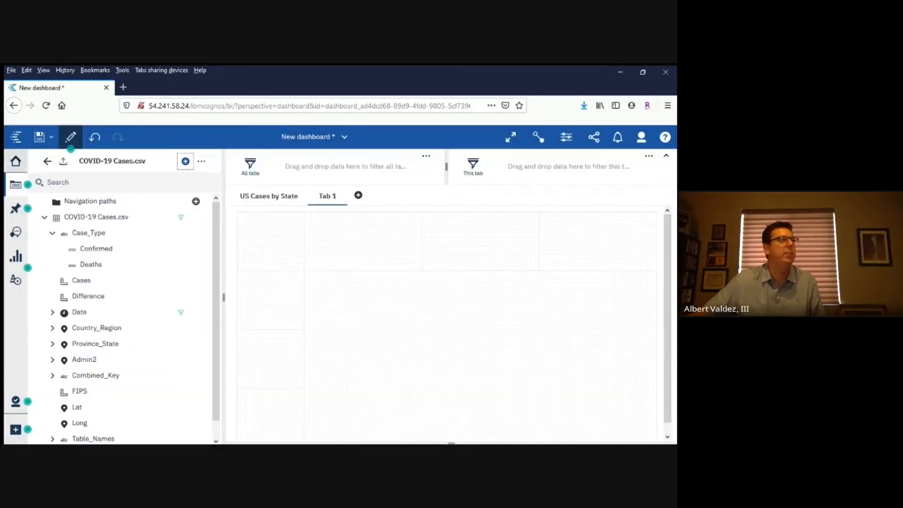
Go to the Welcome page, upload time_series_covid19_recovered_global.csv and return to New dashboard
click(15, 161)
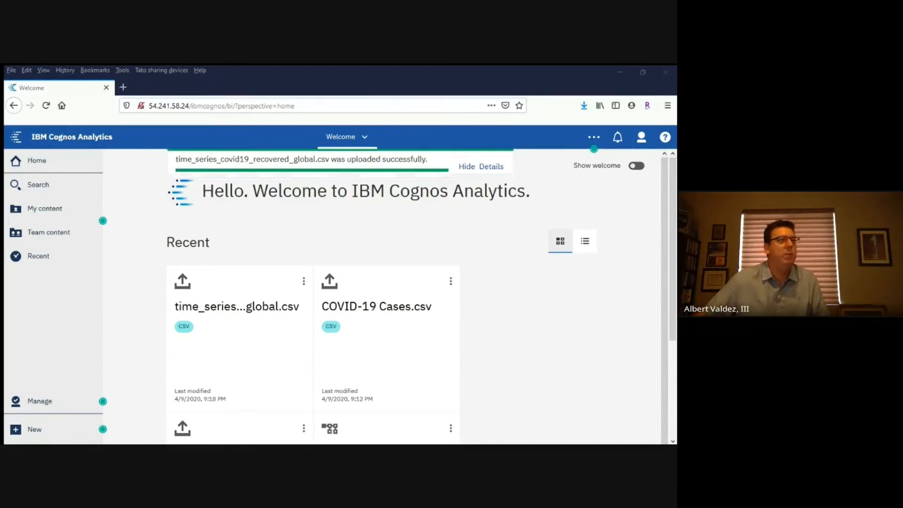
click(347, 137)
click(293, 185)
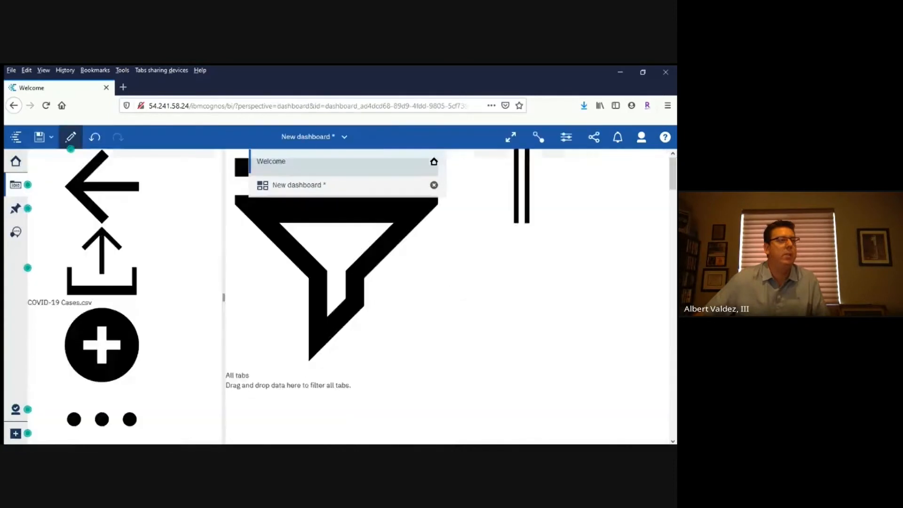
Add time_series_covid19_recovered_global.csv from My content as a second data source for the dashboard
click(185, 161)
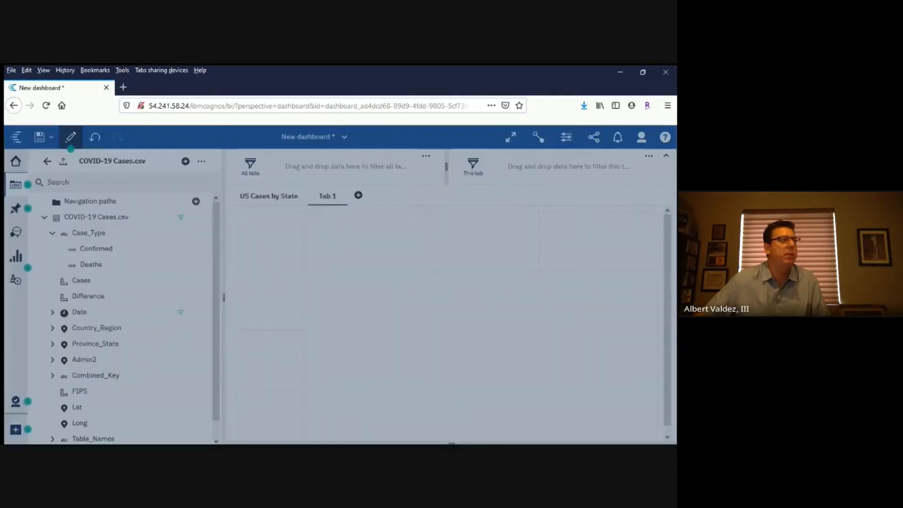
click(190, 228)
click(293, 276)
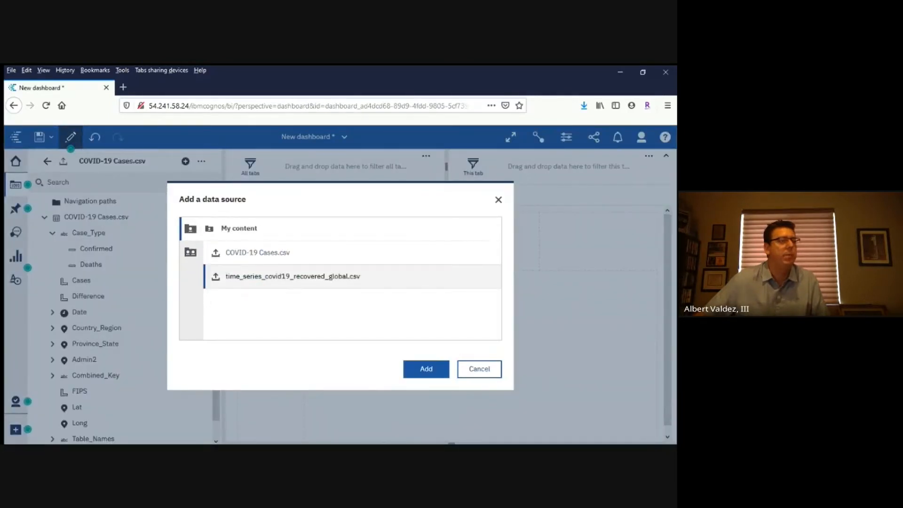
click(425, 368)
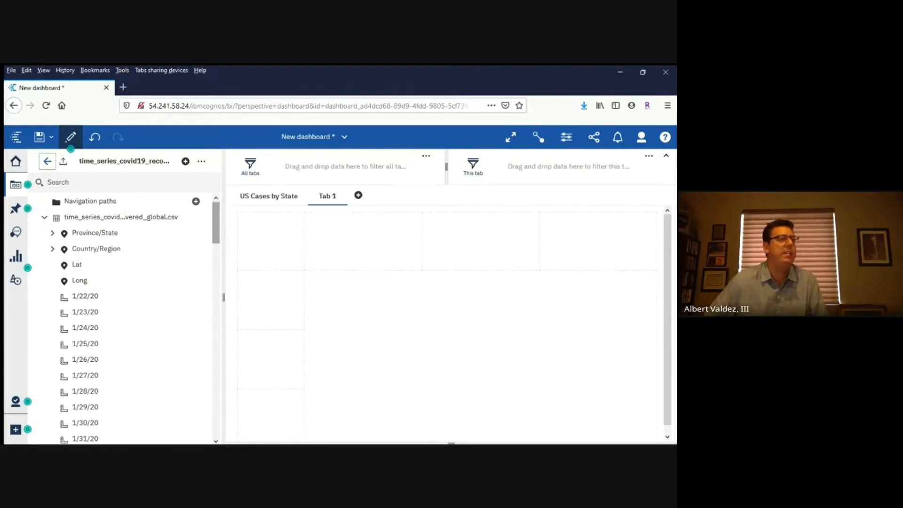
Create a world map in the new tab's large area from Country/Region, coloured by the 4/8/20 values
scroll(127, 320, down, 15)
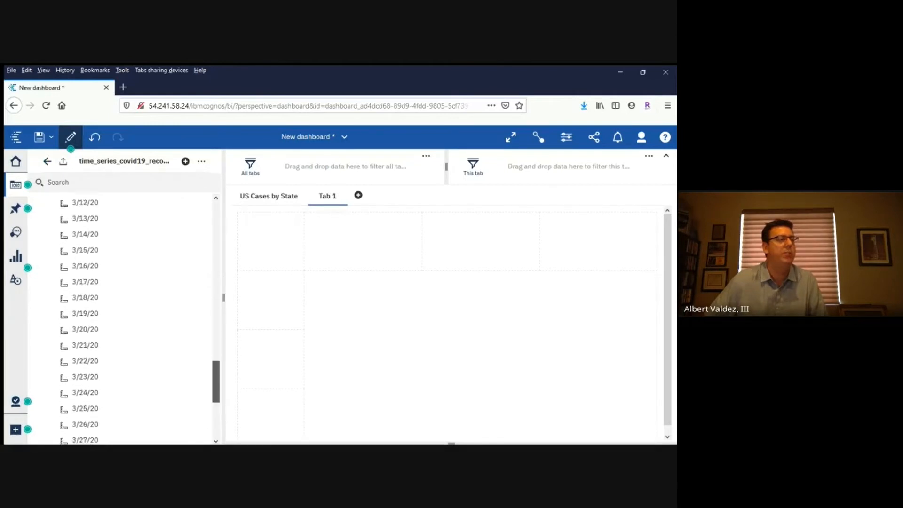
scroll(136, 320, down, 4)
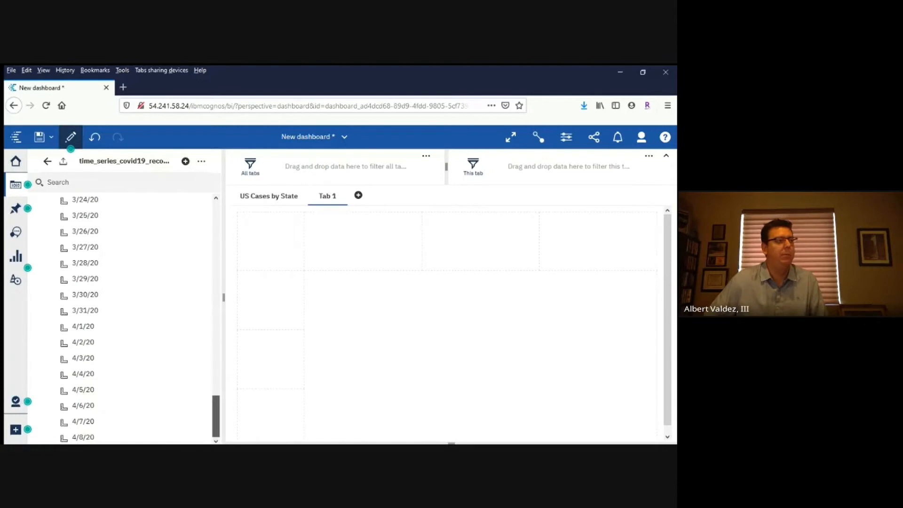
scroll(127, 312, up, 20)
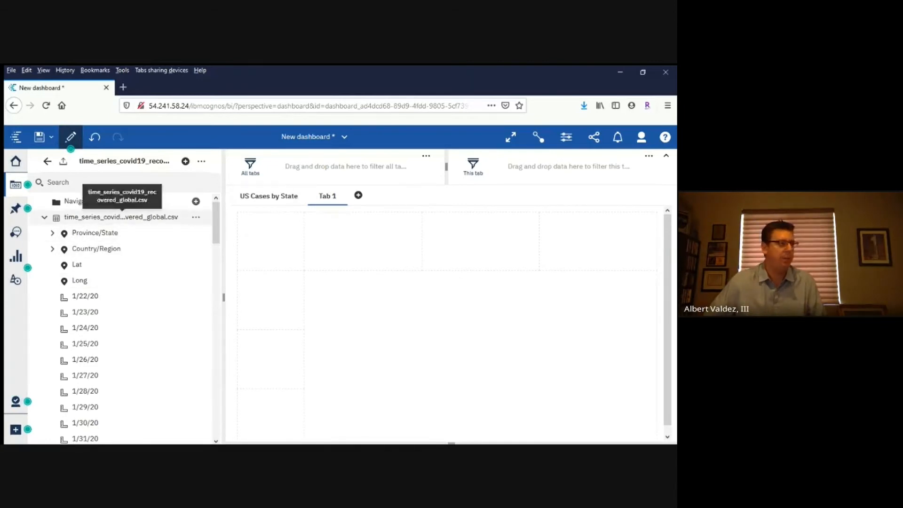
drag(96, 248, 486, 372)
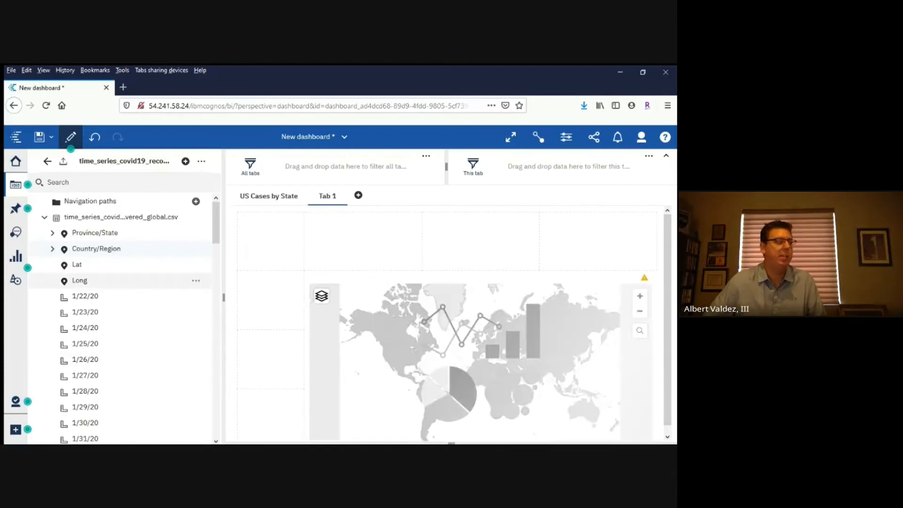
scroll(120, 318, down, 4)
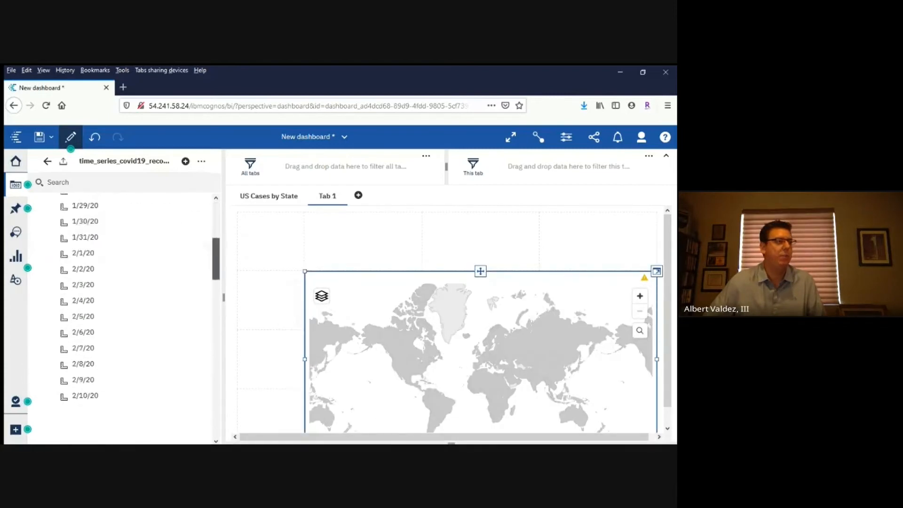
scroll(120, 318, down, 20)
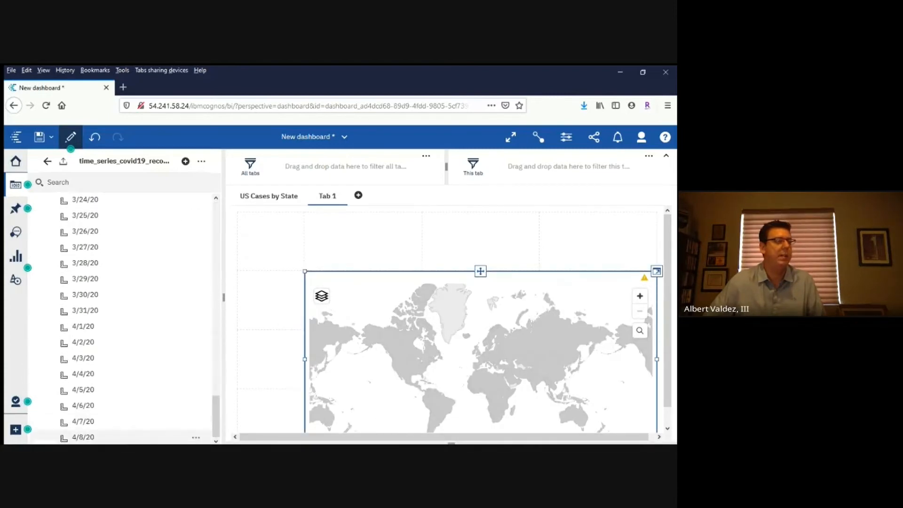
drag(141, 437, 470, 381)
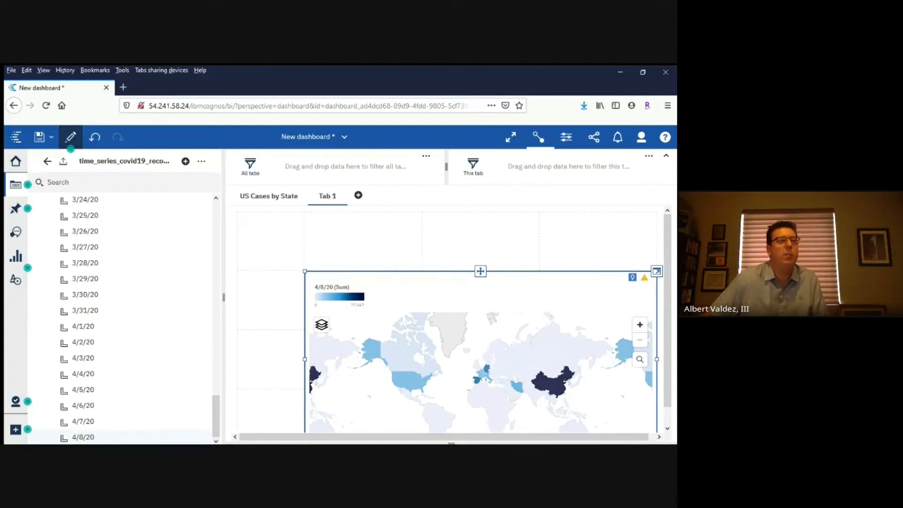
Hide the world map's legend and apply IBM heat palette 8 to its regions layer
click(566, 137)
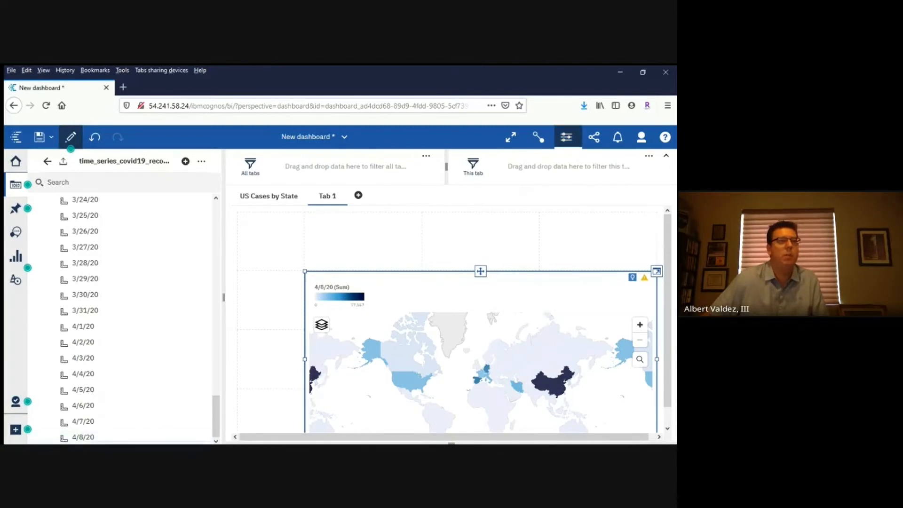
click(548, 263)
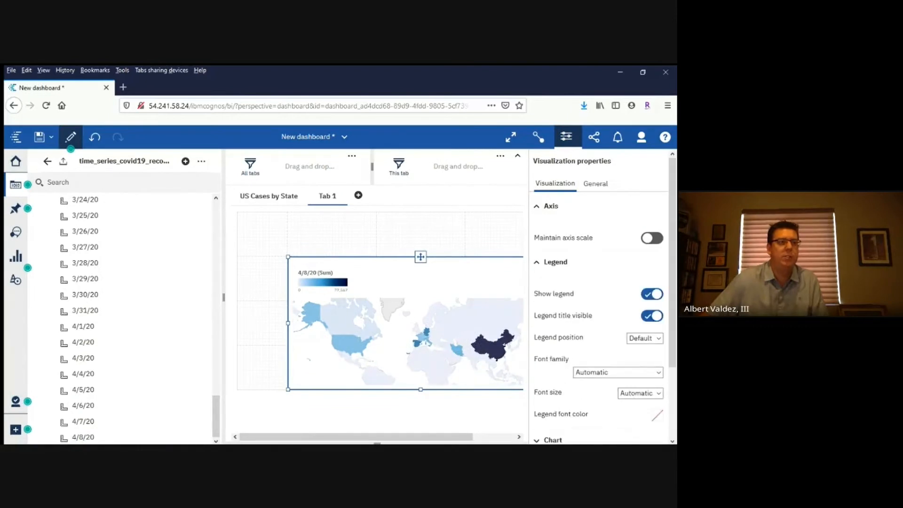
click(652, 294)
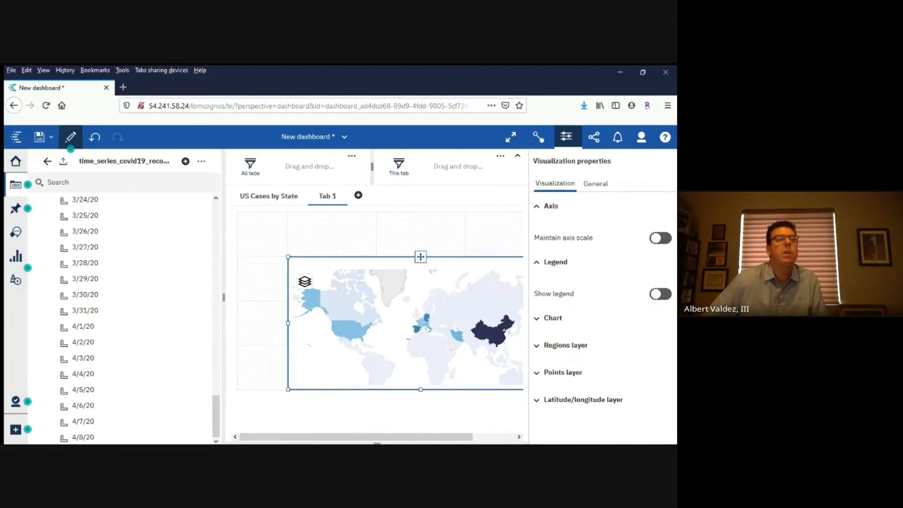
click(564, 345)
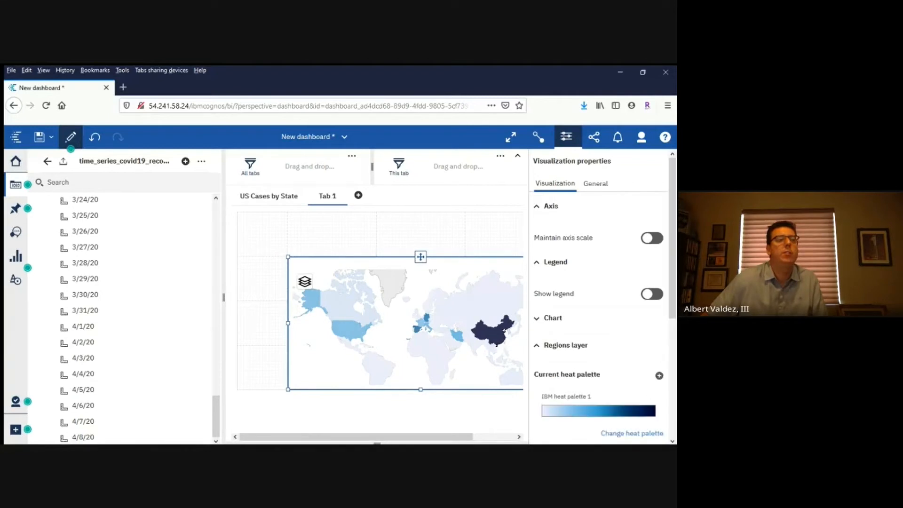
click(631, 433)
scroll(630, 388, down, 3)
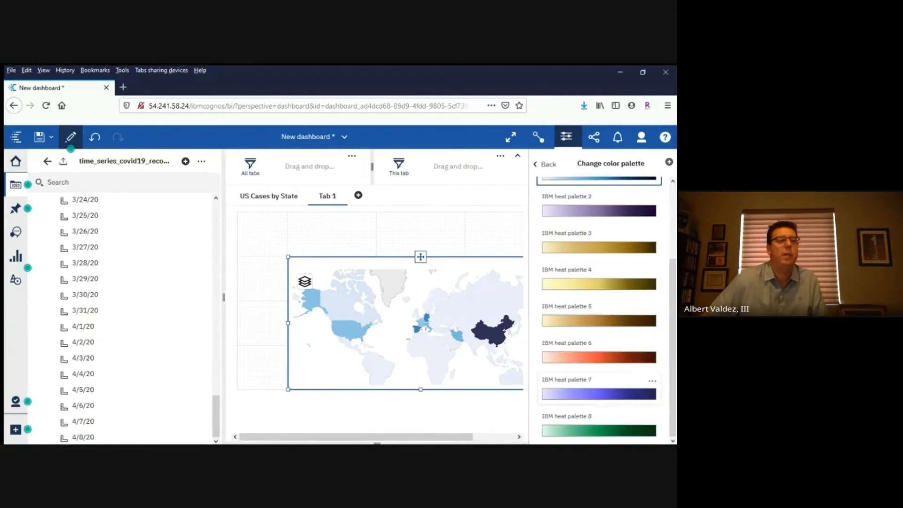
click(598, 430)
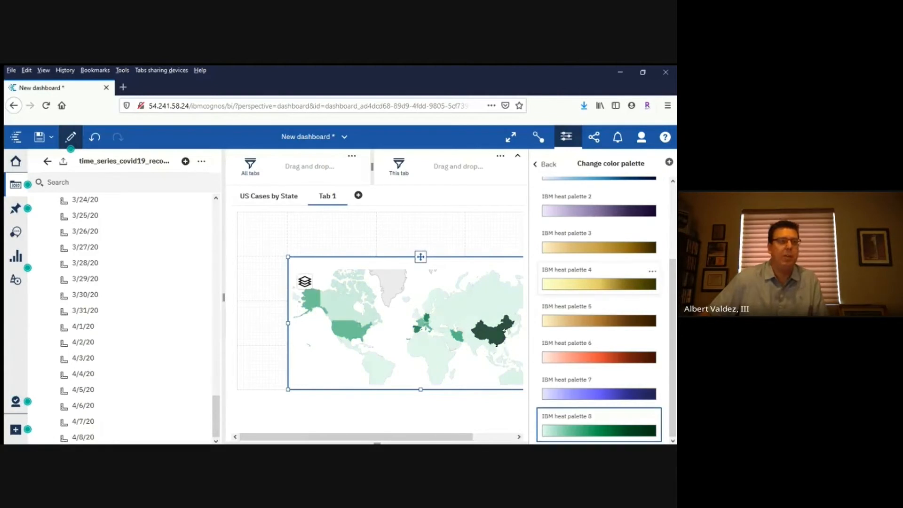
click(566, 137)
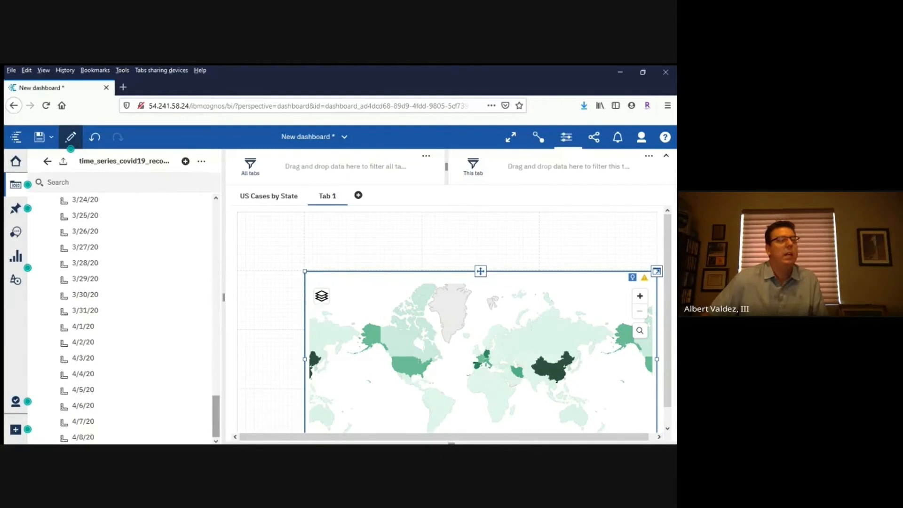
Create a chart in the grid's upper-left cell from the fields 3/1/20, 3/10/20, 3/20/20, 3/30/20, 4/2/20, 4/5/20 and 4/8/20
scroll(122, 282, up, 15)
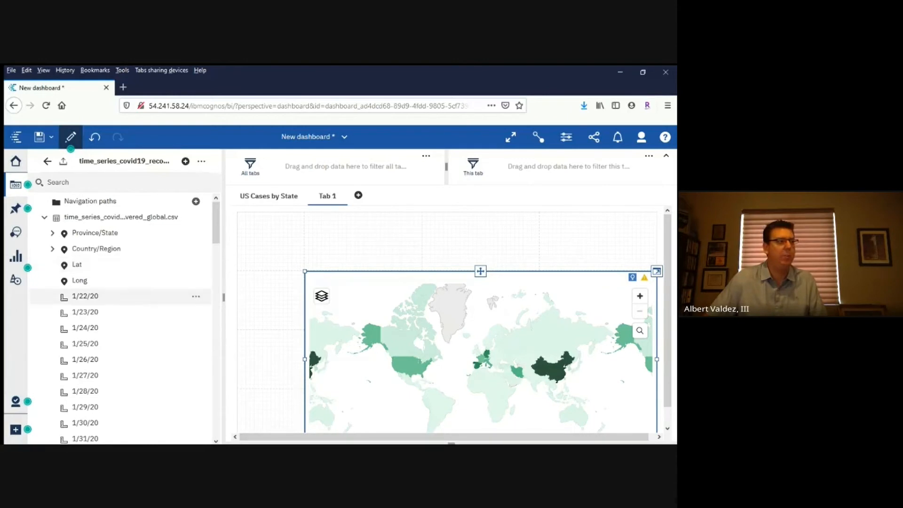
scroll(118, 278, down, 4)
scroll(118, 278, down, 5)
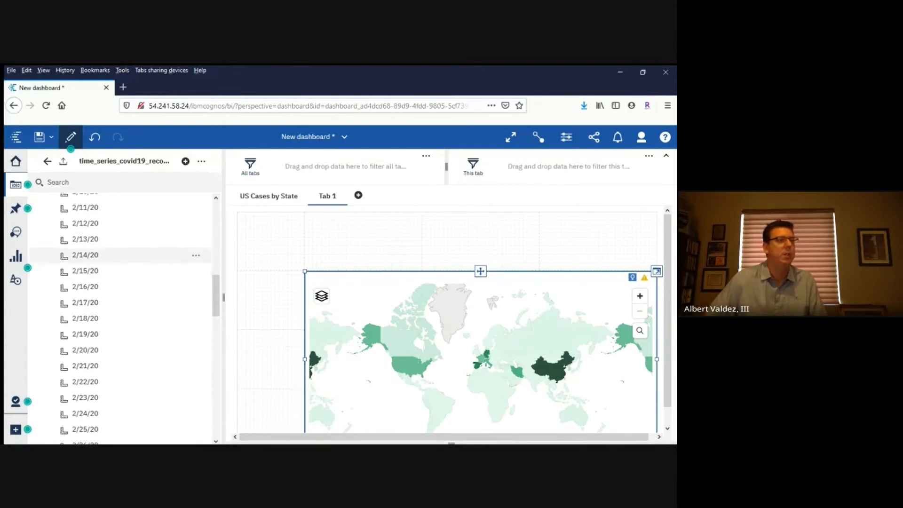
scroll(117, 249, down, 1)
scroll(118, 250, up, 7)
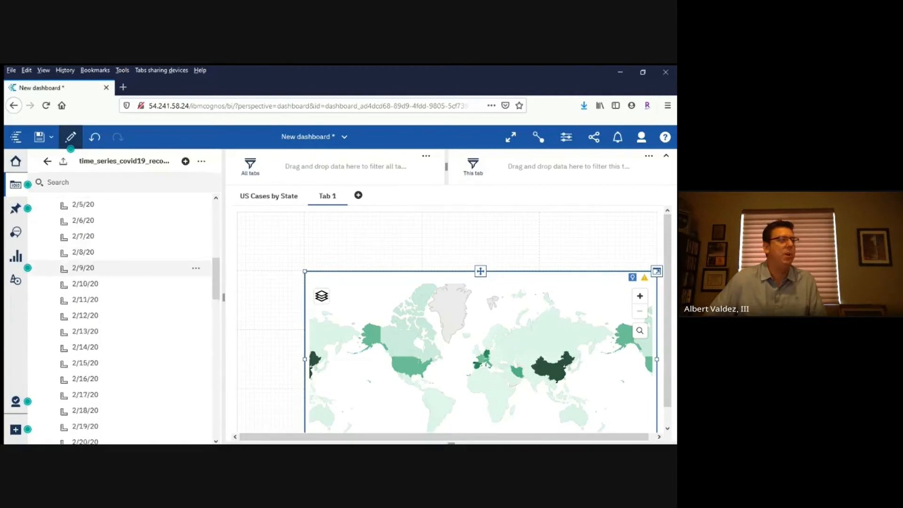
scroll(122, 249, down, 6)
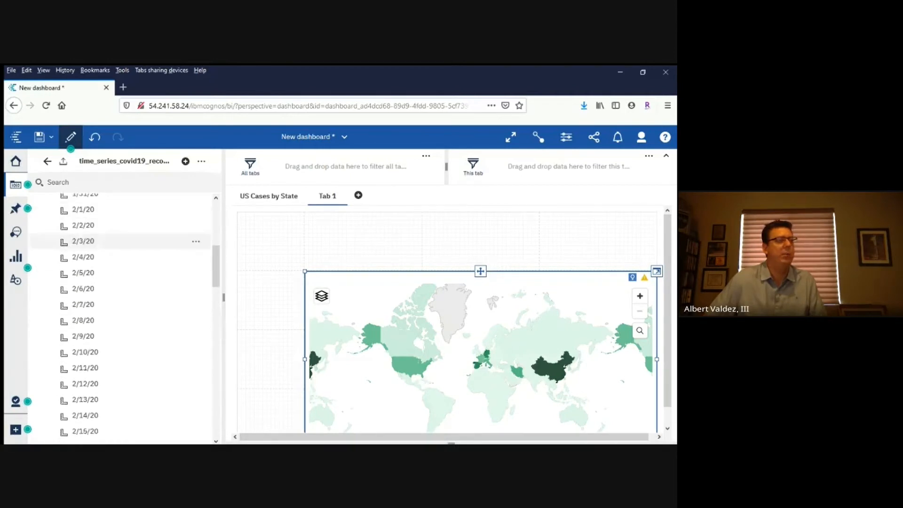
scroll(122, 259, down, 6)
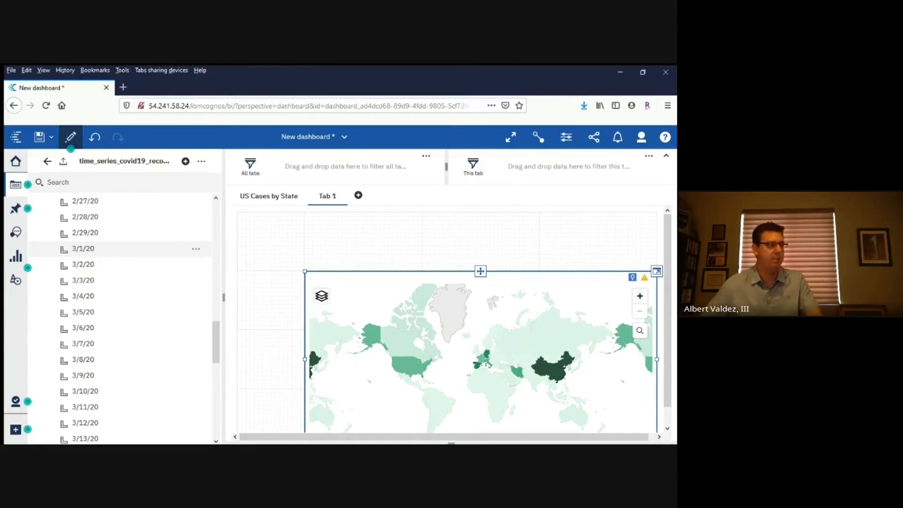
click(84, 248)
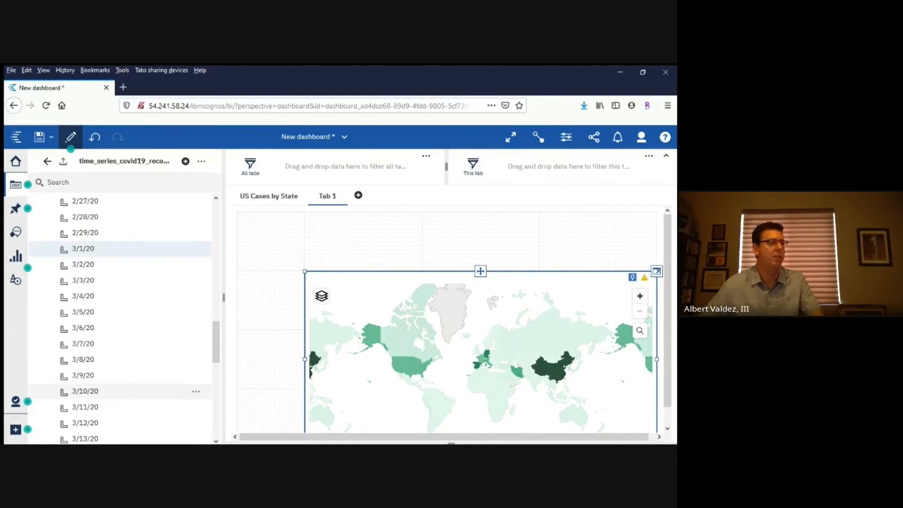
scroll(120, 320, down, 3)
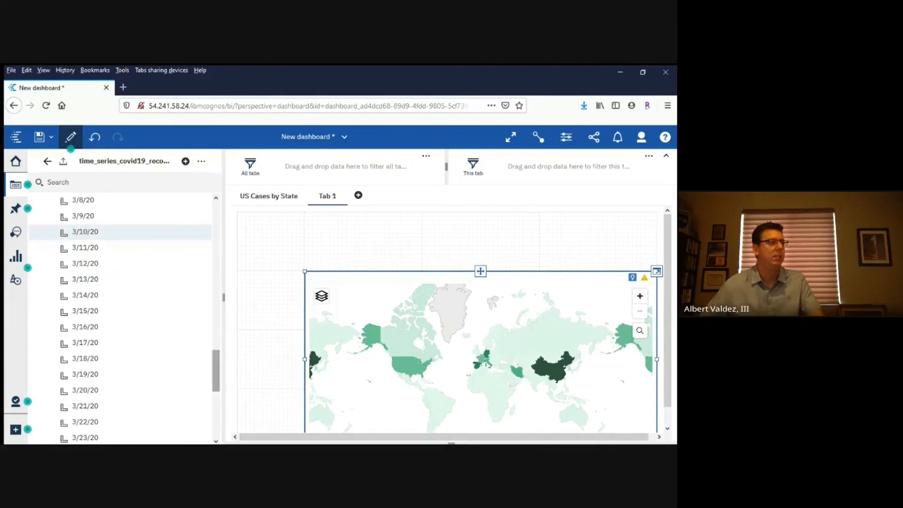
ctrl+click(85, 390)
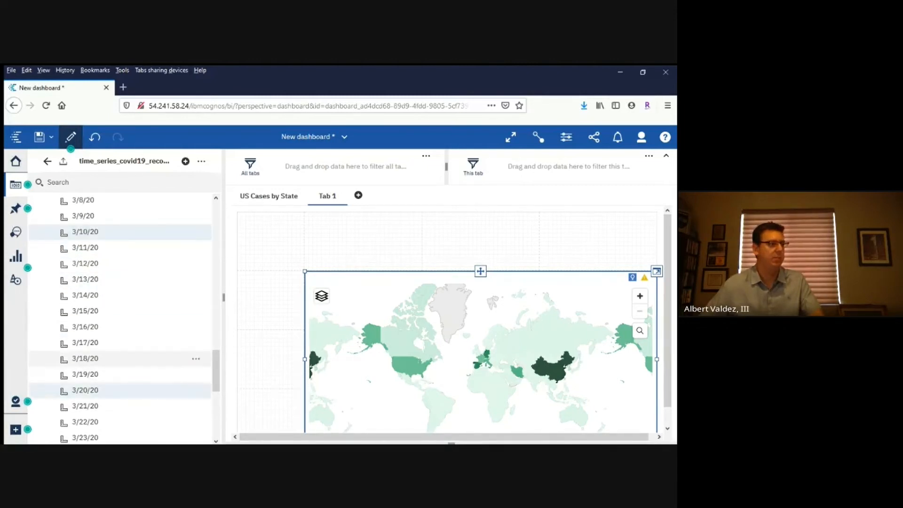
scroll(119, 362, down, 3)
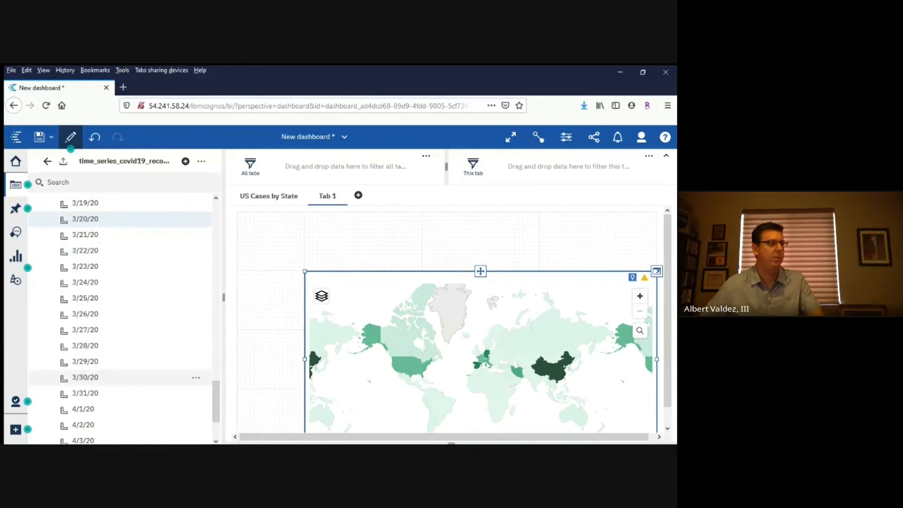
ctrl+click(86, 378)
scroll(120, 389, down, 2)
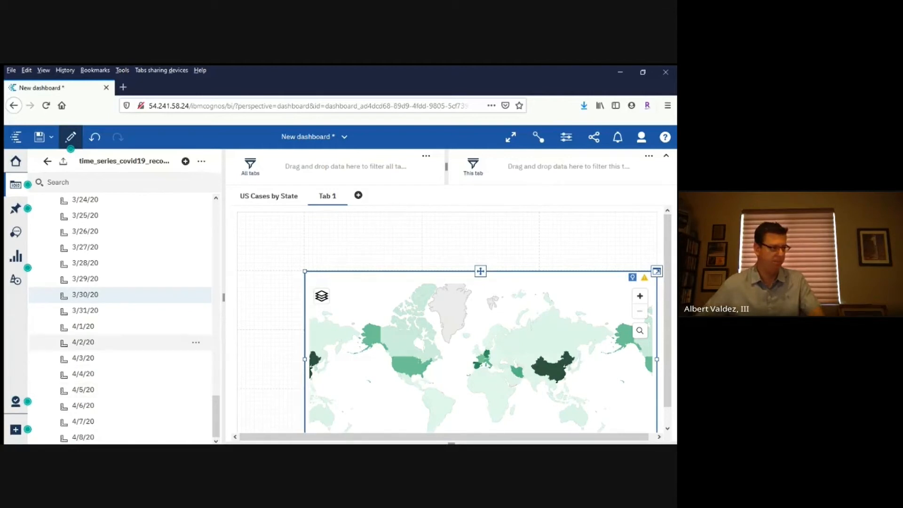
ctrl+click(84, 342)
ctrl+click(84, 389)
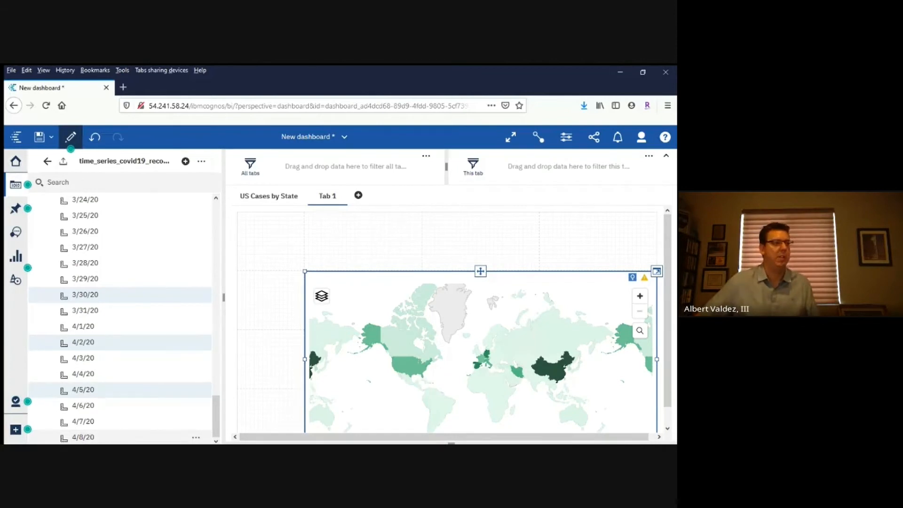
drag(83, 436, 276, 236)
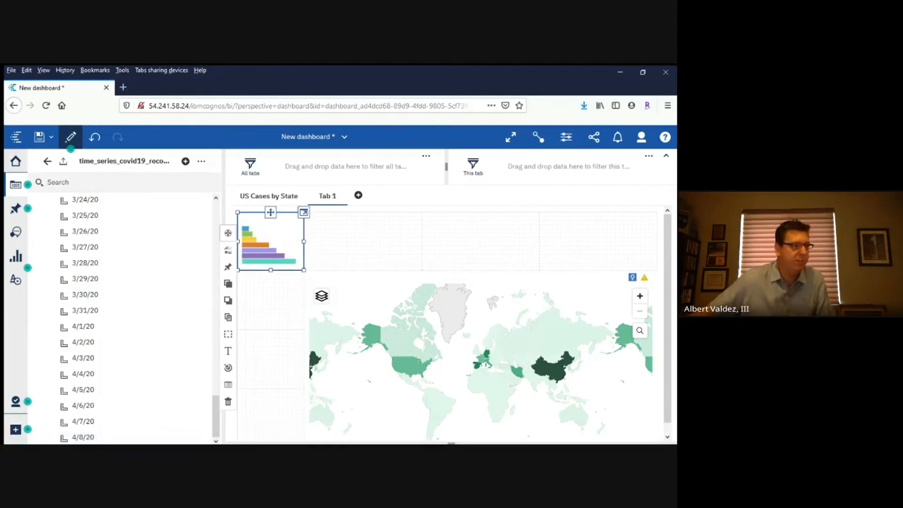
Widen the date chart across the full row above the map and change its visualization to Column
drag(304, 241, 657, 241)
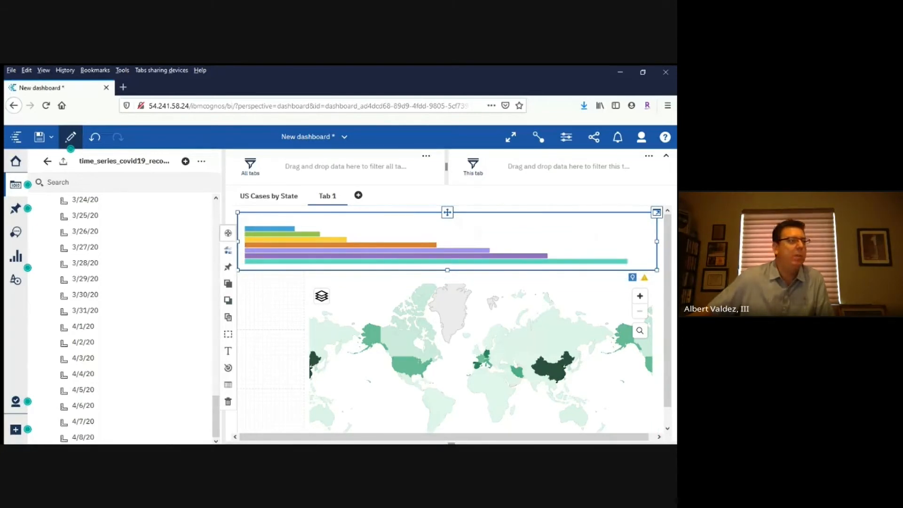
click(228, 232)
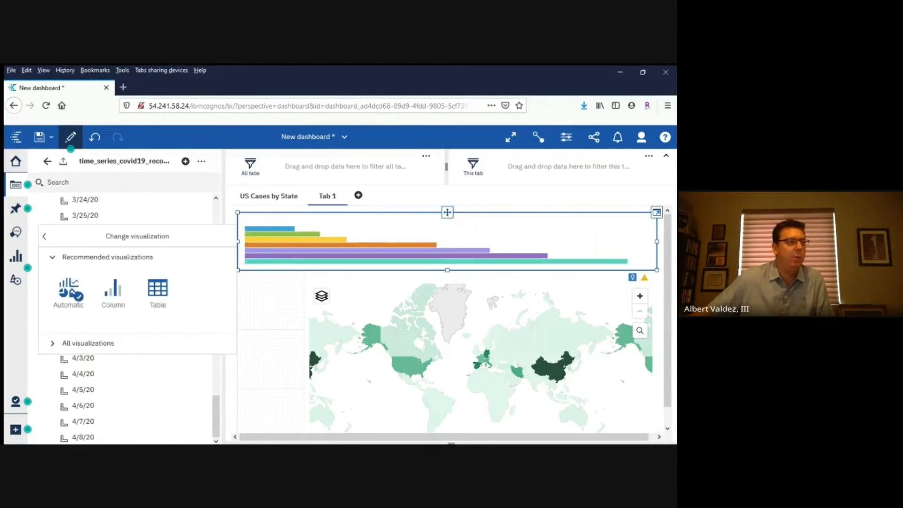
click(113, 289)
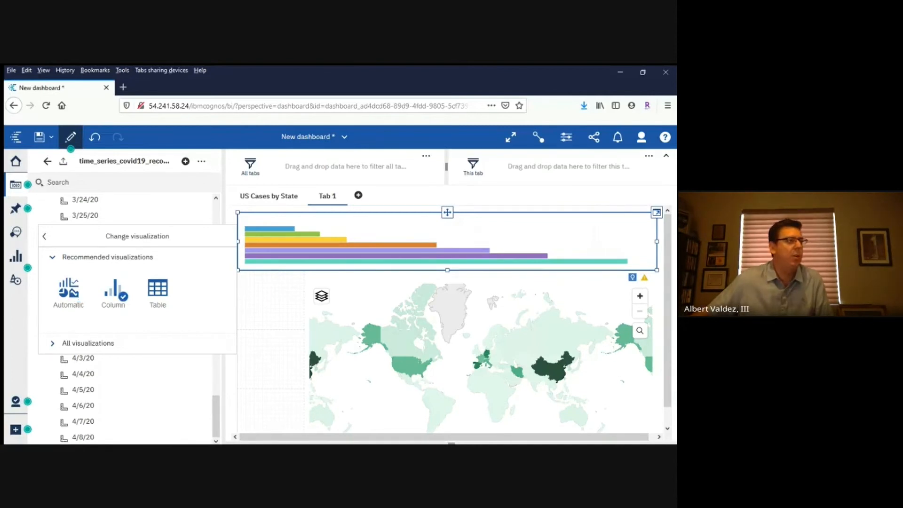
click(45, 236)
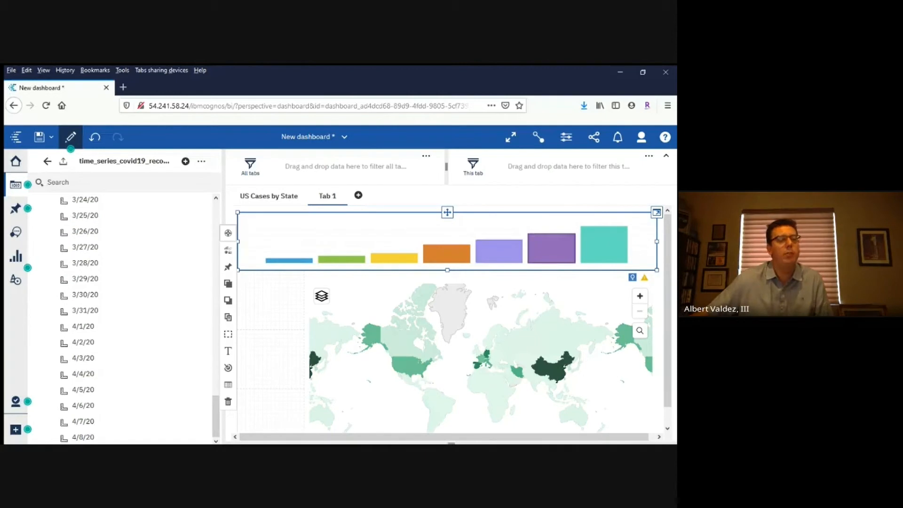
Inspect the columns of the recovered cases chart, including the 4/5/20 column, and review the date fields
click(551, 248)
mouse_move(550, 254)
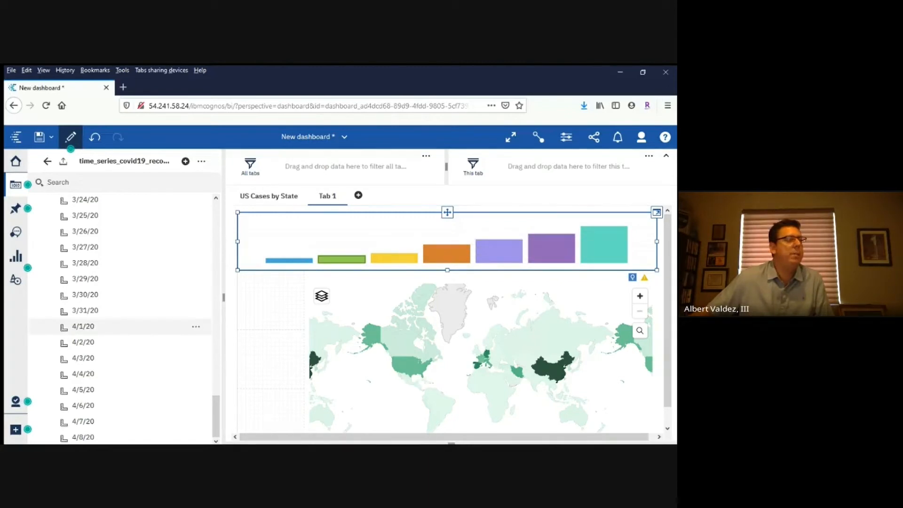
scroll(122, 296, up, 5)
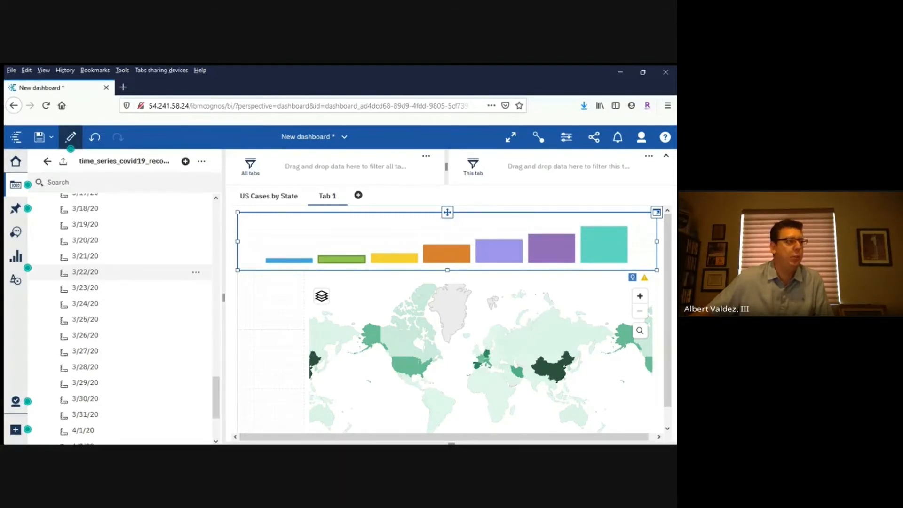
Add summary tiles for 3/1/20, 4/1/20 and 4/8/20 in the cells beside the world map, stacked from lowest to highest
scroll(123, 263, up, 6)
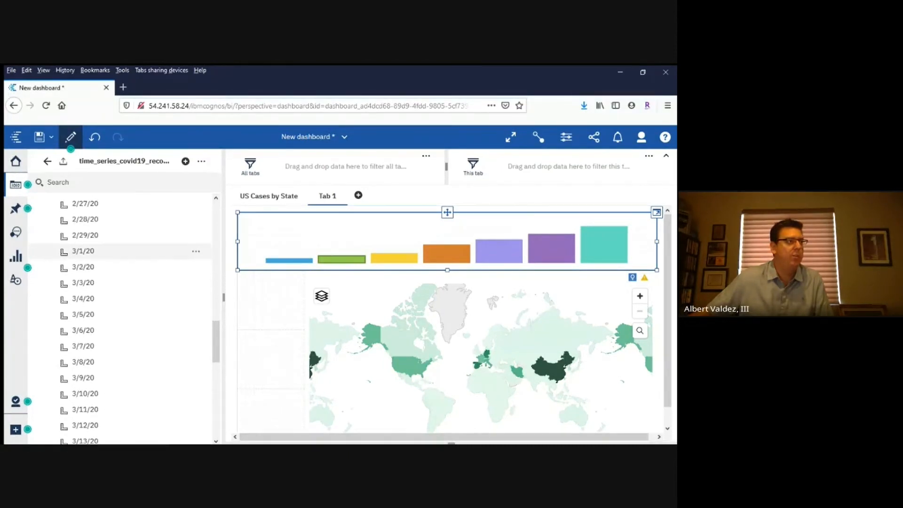
drag(83, 251, 275, 420)
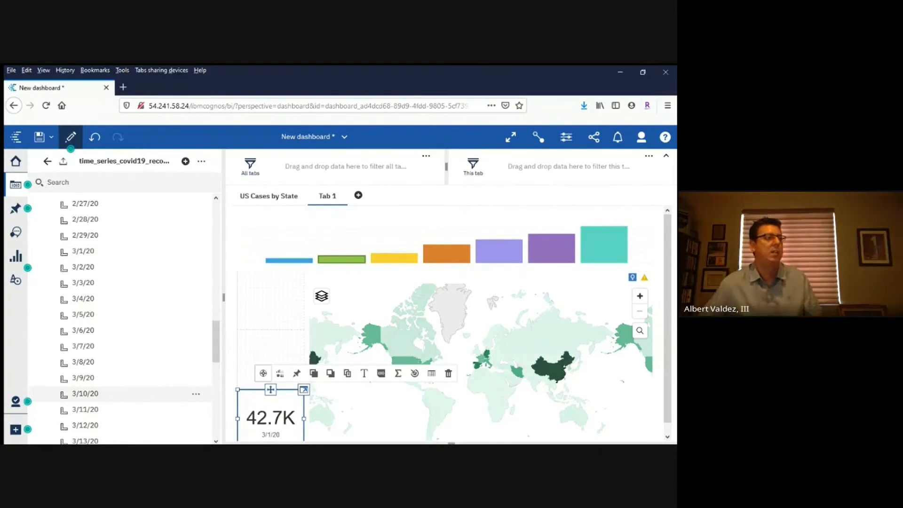
scroll(122, 296, down, 2)
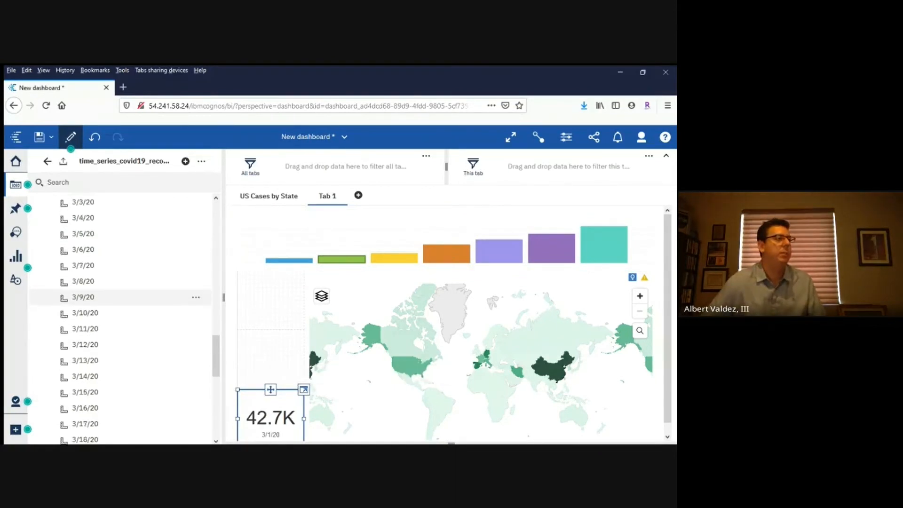
scroll(122, 301, down, 7)
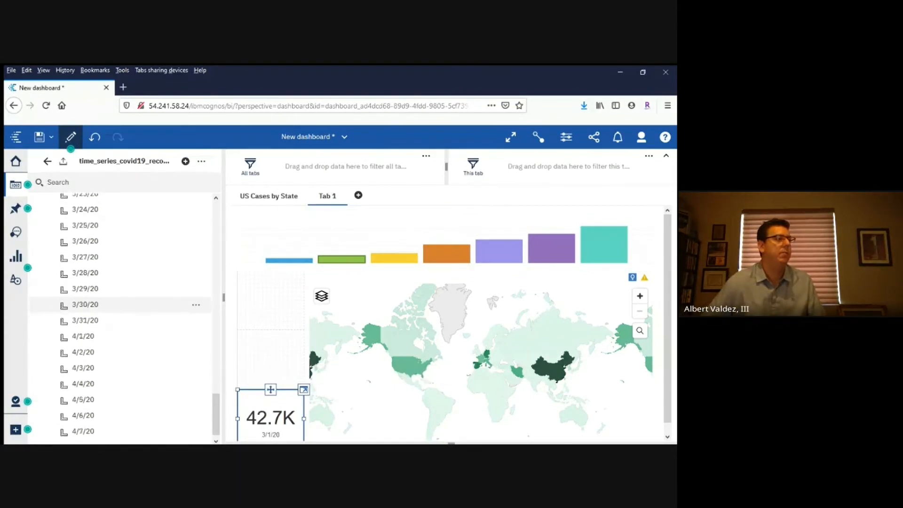
drag(83, 336, 271, 362)
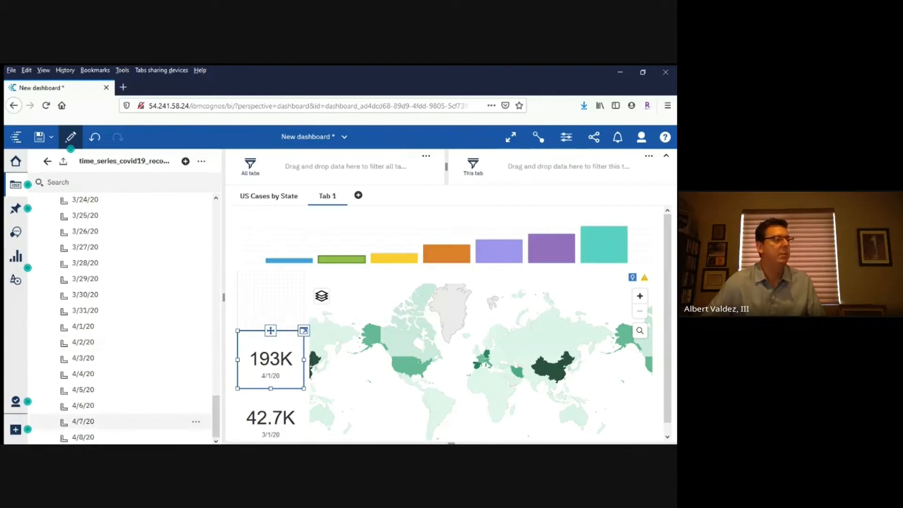
drag(83, 437, 282, 303)
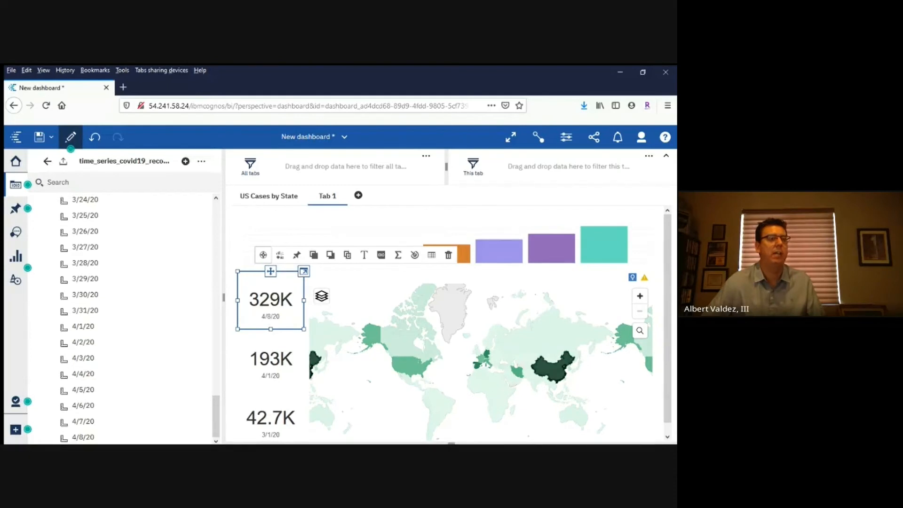
Test the map's filtering of the other visualizations by selecting China and the US in turn, clearing the selection at the end
click(554, 369)
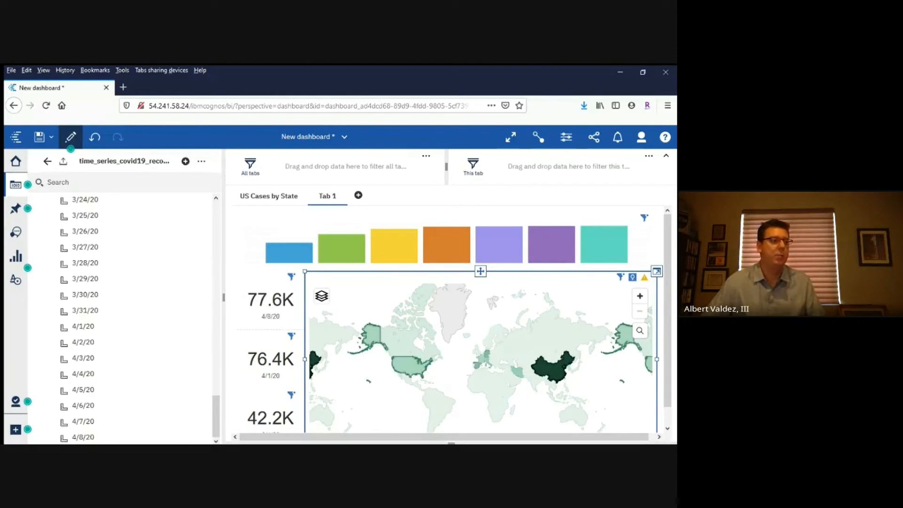
click(412, 364)
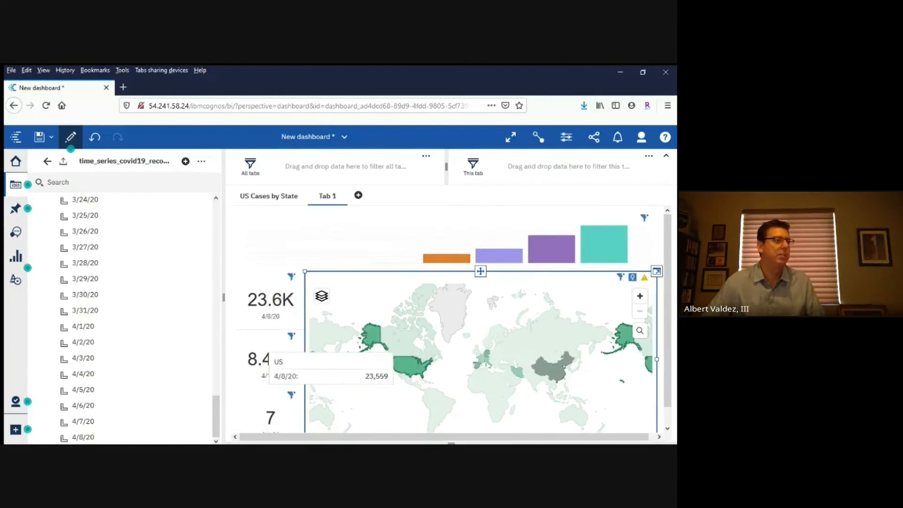
click(411, 366)
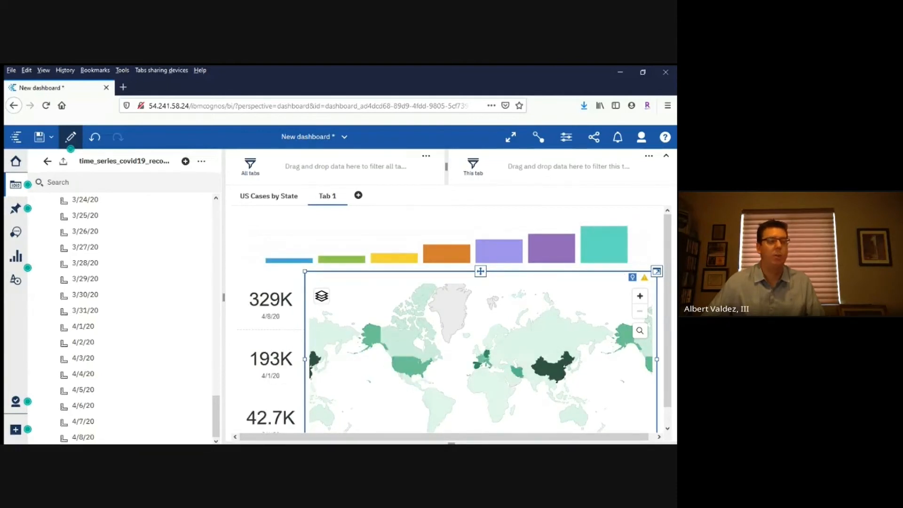
Enlarge the world map slightly within its widget and shift it a little westward to recentre the countries
scroll(369, 387, up, 2)
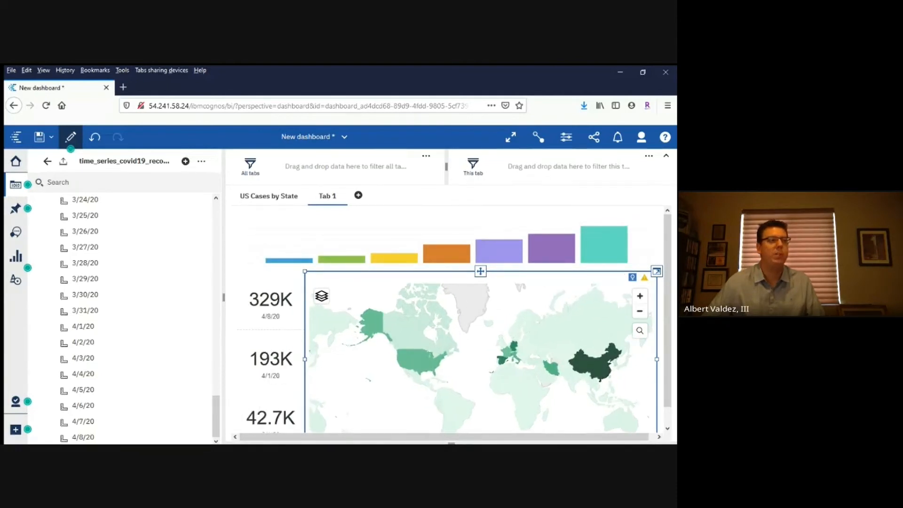
drag(370, 388, 339, 393)
scroll(338, 390, up, 1)
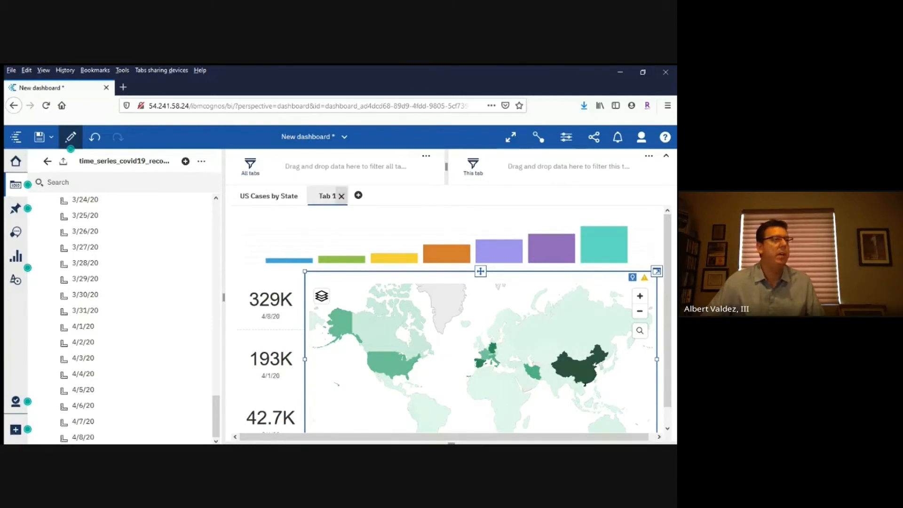
Rename Tab 1 as "Worldwide Recovered Cases by Country"
click(326, 196)
click(311, 216)
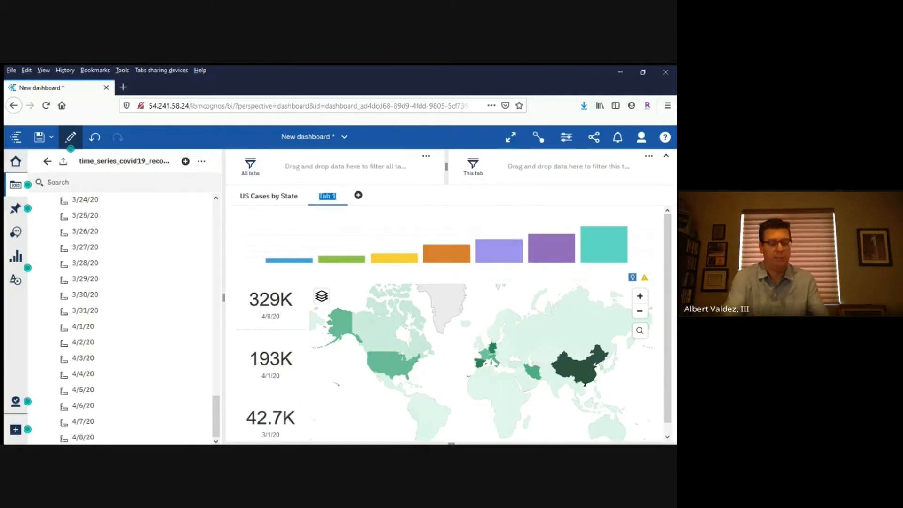
text(W)
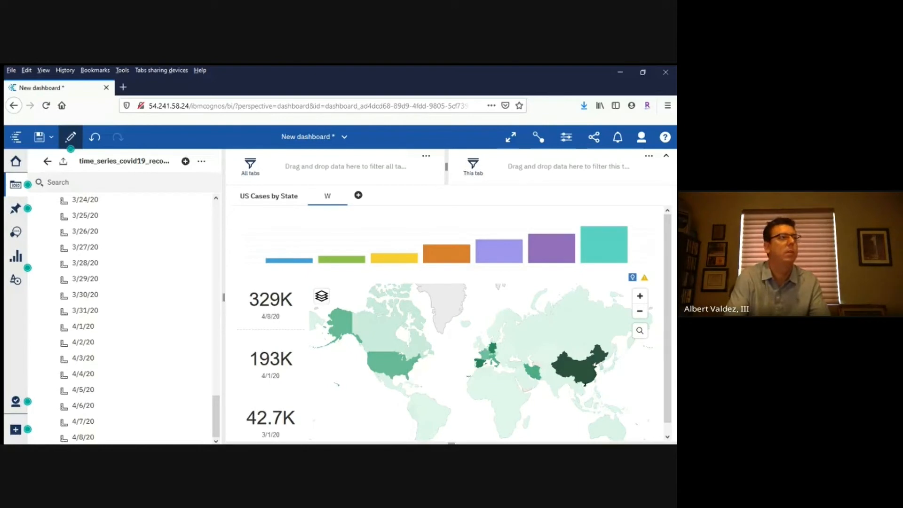
text(orldwide Recover)
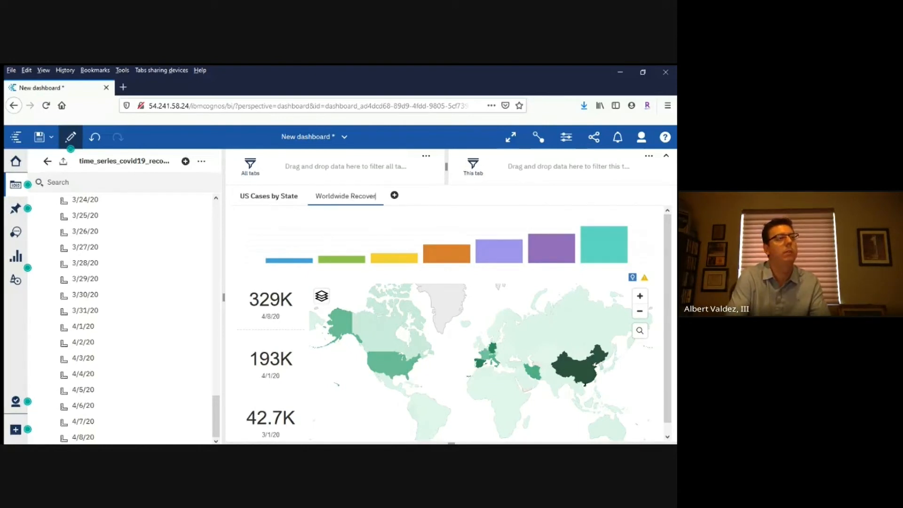
text(ed Cases by)
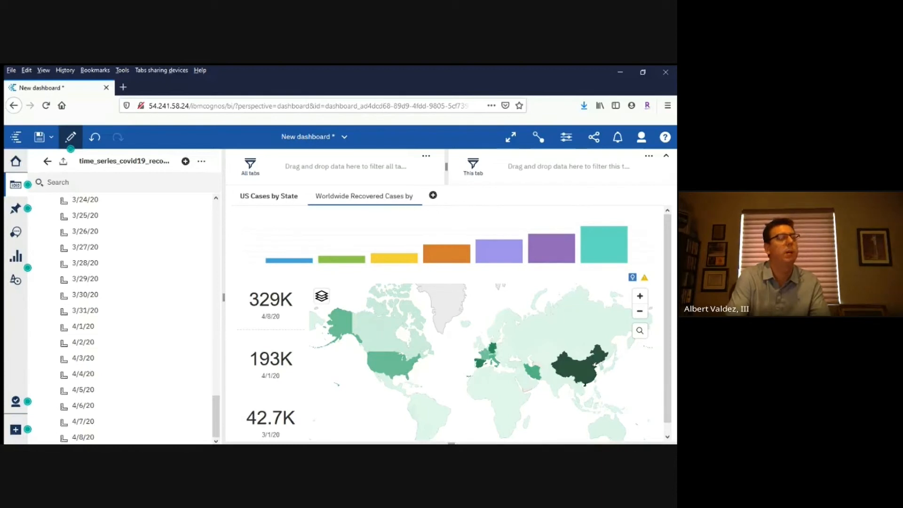
text( Count)
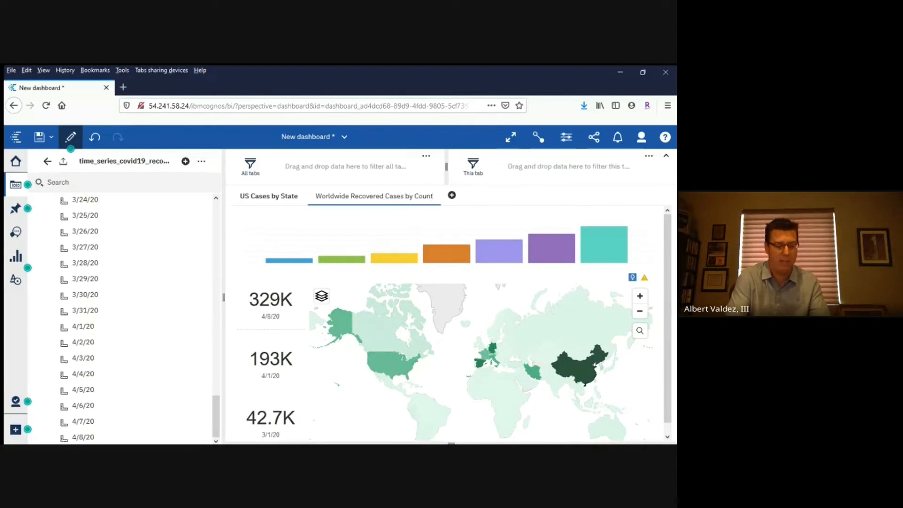
text(ry)
key(Return)
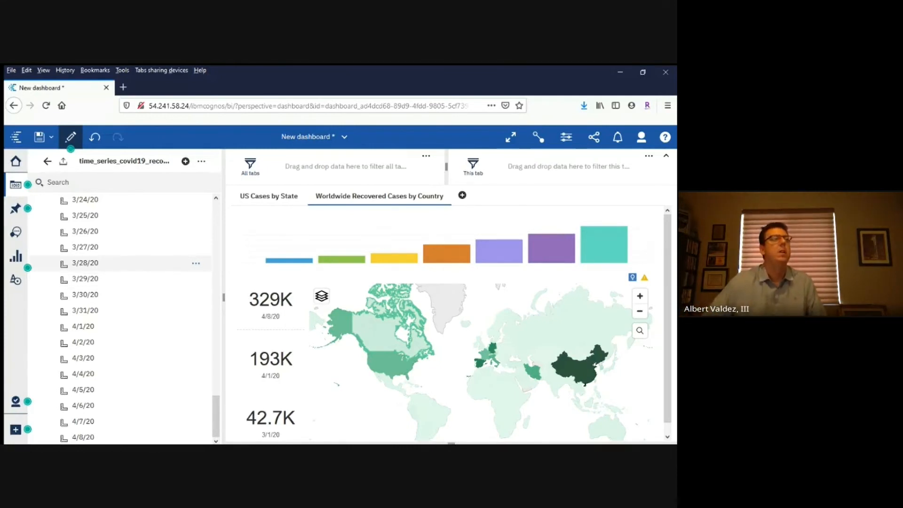
Save the dashboard as a slideshow story named "Story: New dashboard" in My content, with opening after saving enabled
click(51, 137)
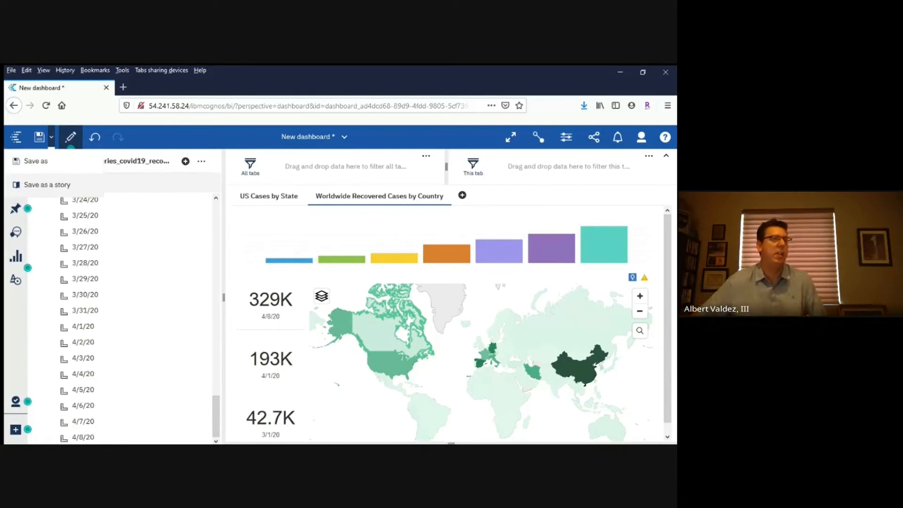
click(47, 184)
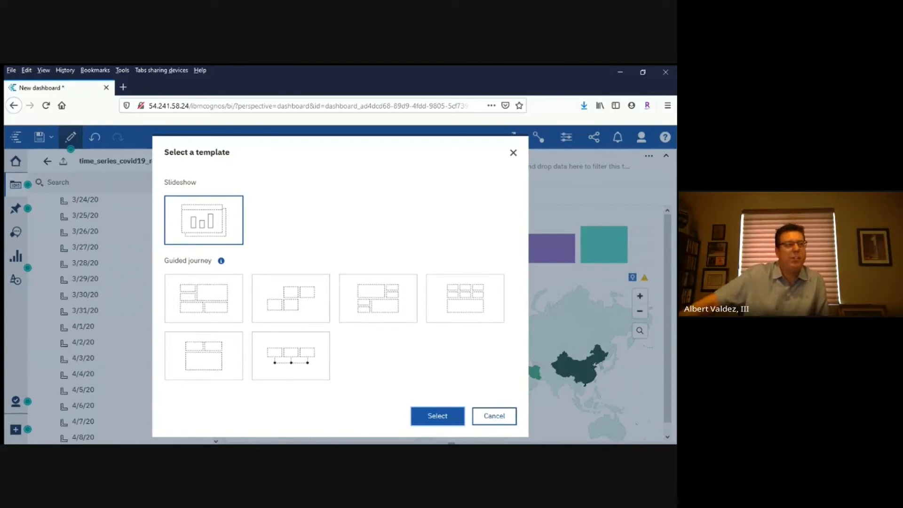
click(438, 416)
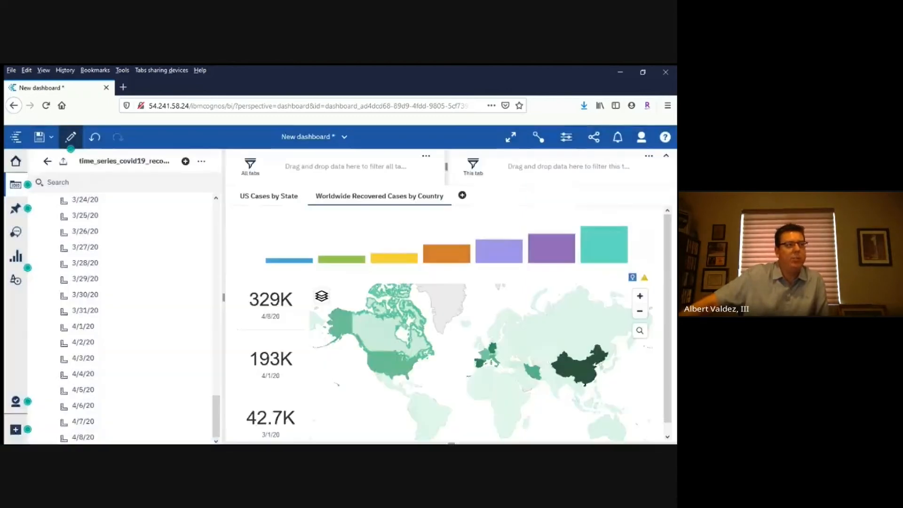
click(190, 209)
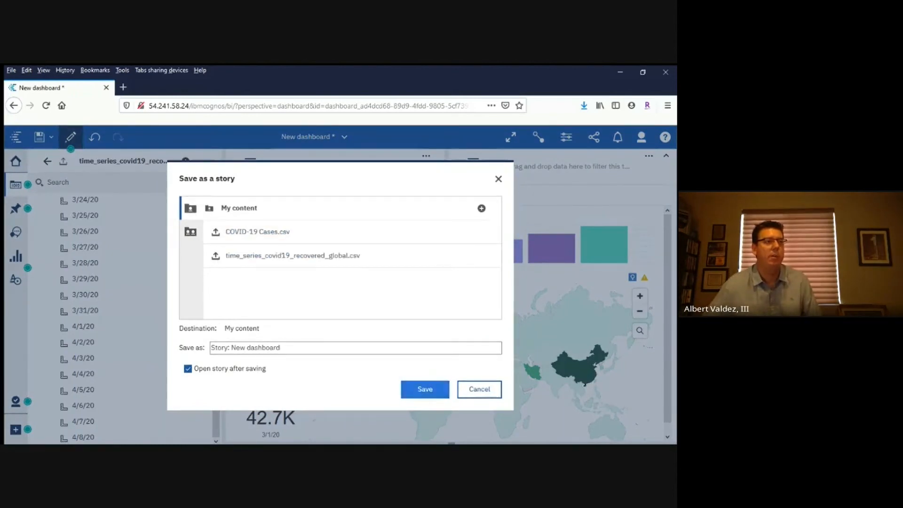
click(424, 389)
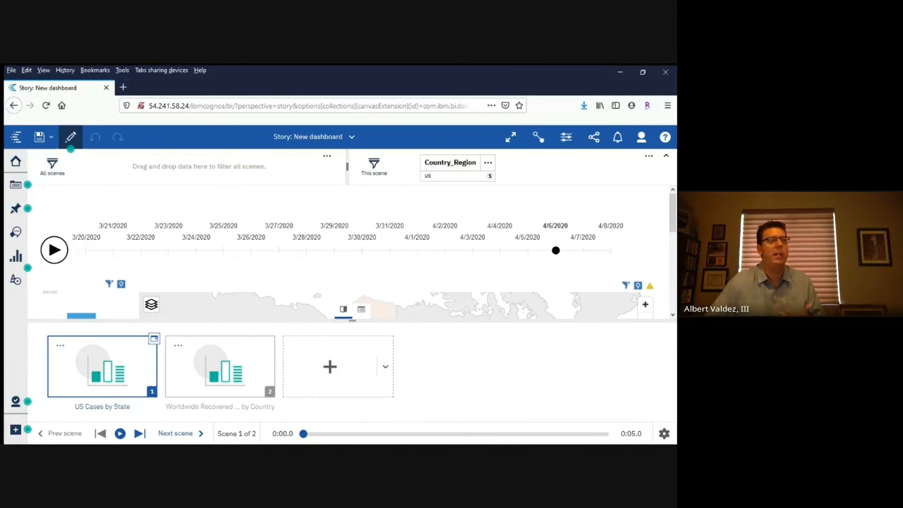
Review the story's two scenes and the layouts offered for adding another scene
click(220, 367)
click(102, 366)
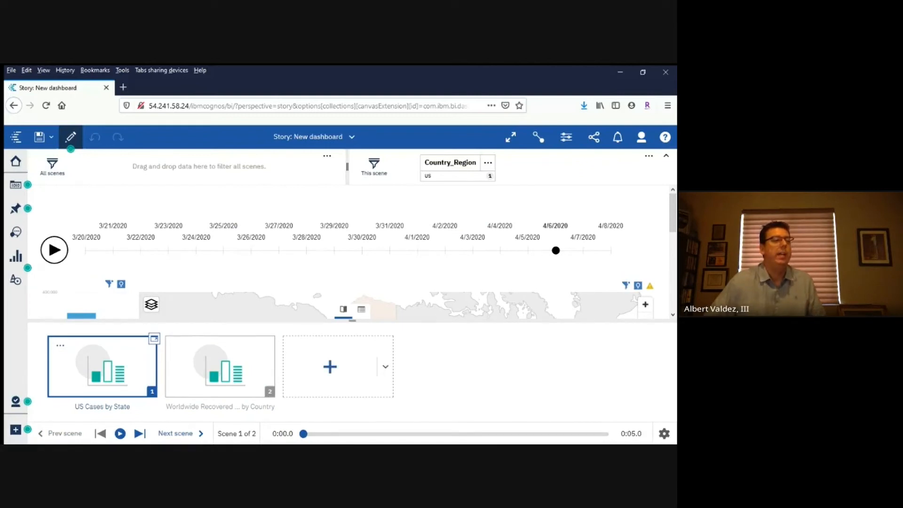
click(385, 366)
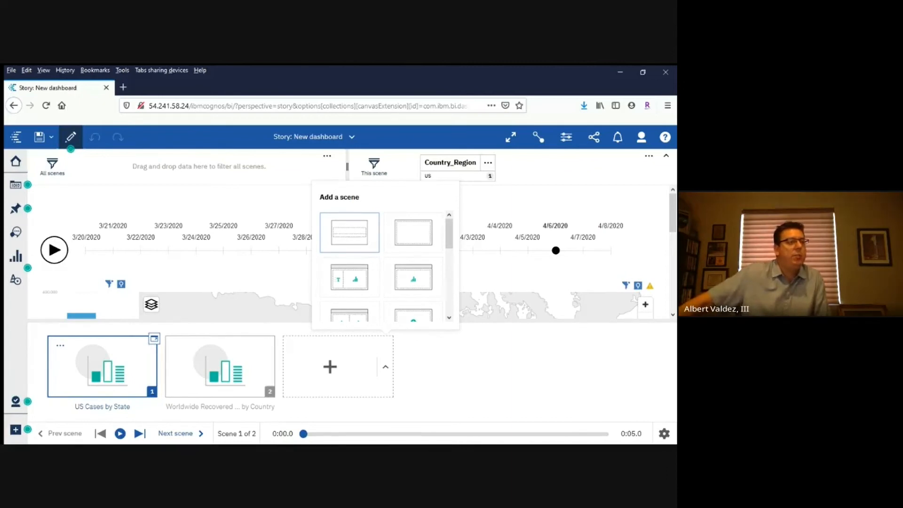
click(220, 366)
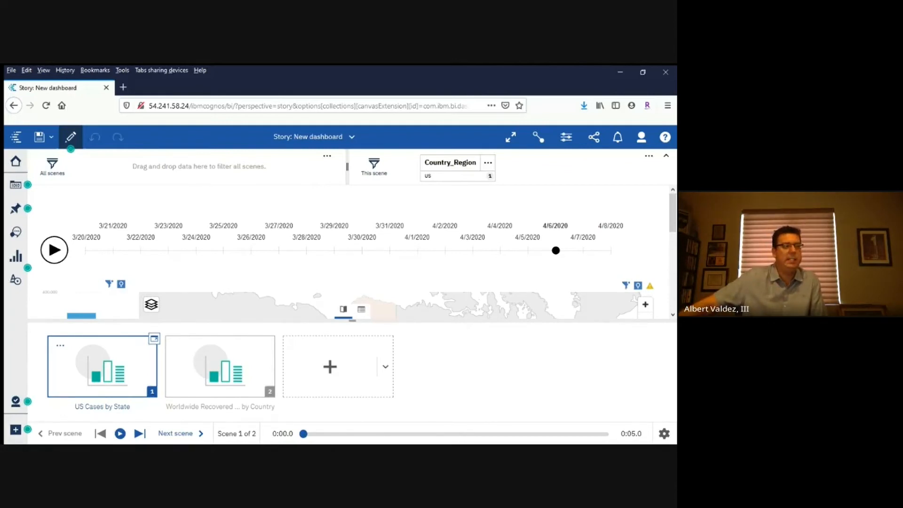
Open the timeline of the US Cases by State scene and extend the Province_State map's duration to 15 seconds
click(154, 339)
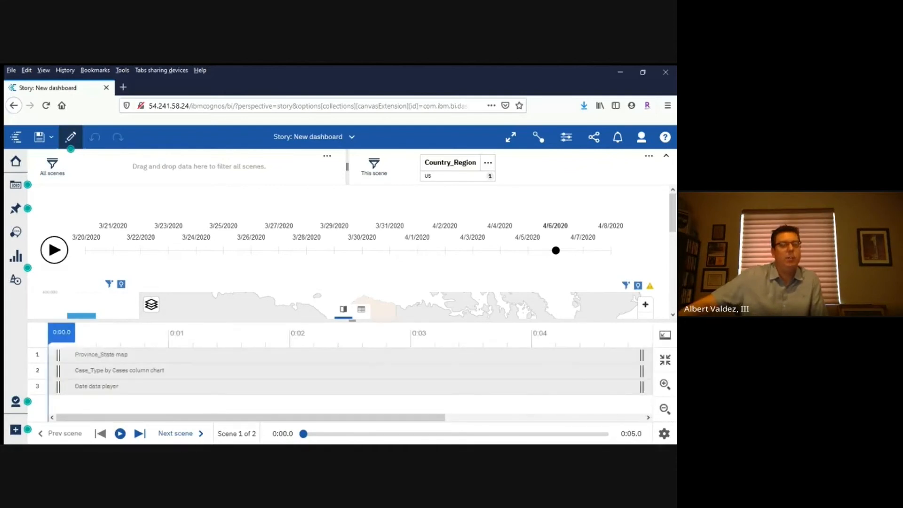
click(664, 409)
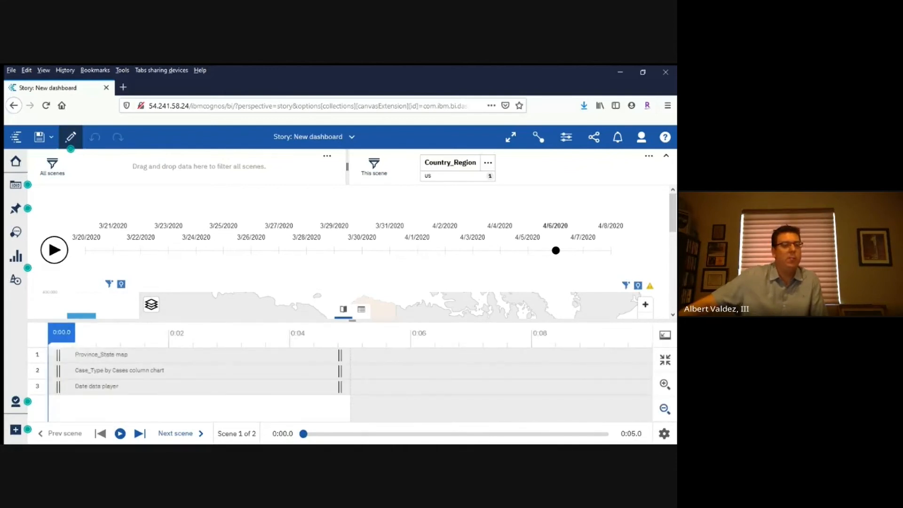
click(664, 409)
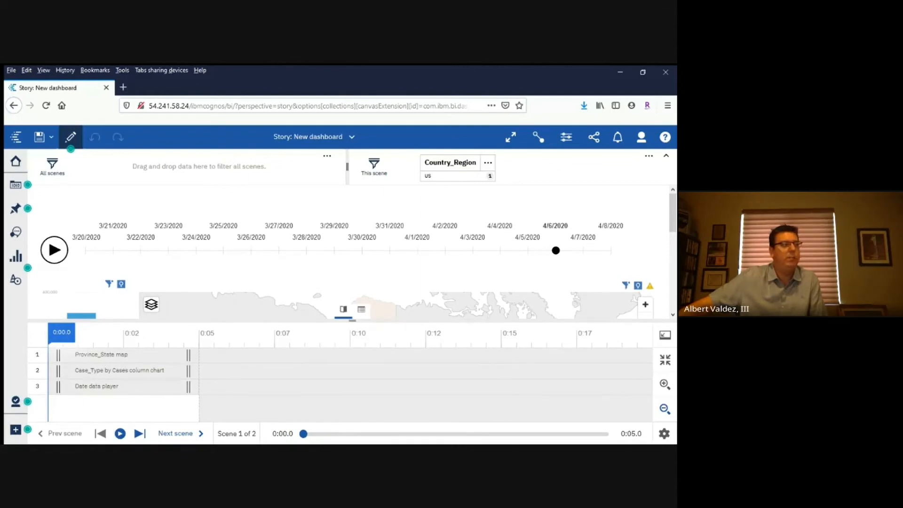
drag(188, 355, 491, 355)
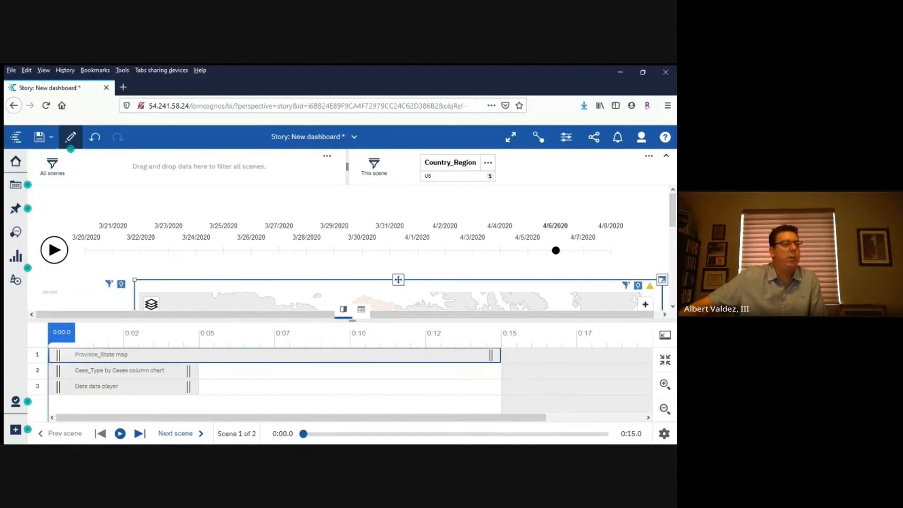
Time the Case_Type by Cases column chart from 5 to about 12.5 seconds and the Date data player from about 2.5 to 15 seconds
drag(122, 370, 274, 370)
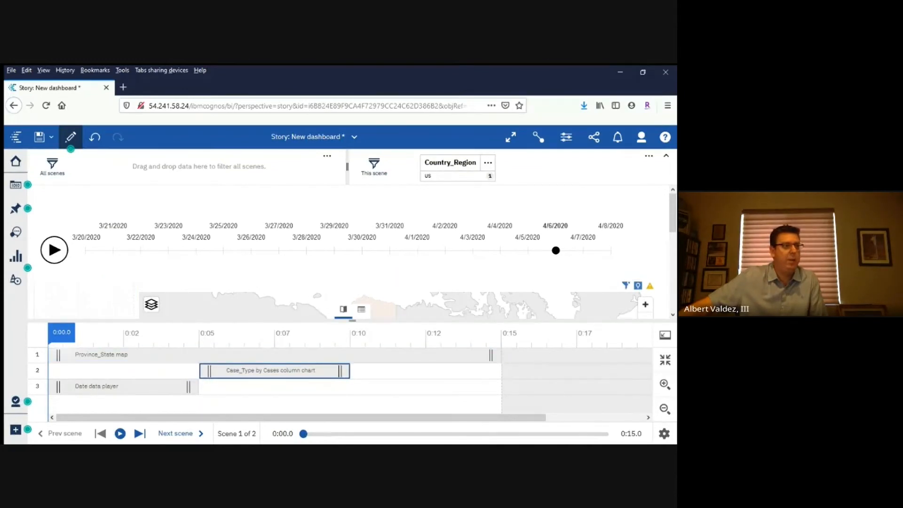
drag(340, 370, 418, 370)
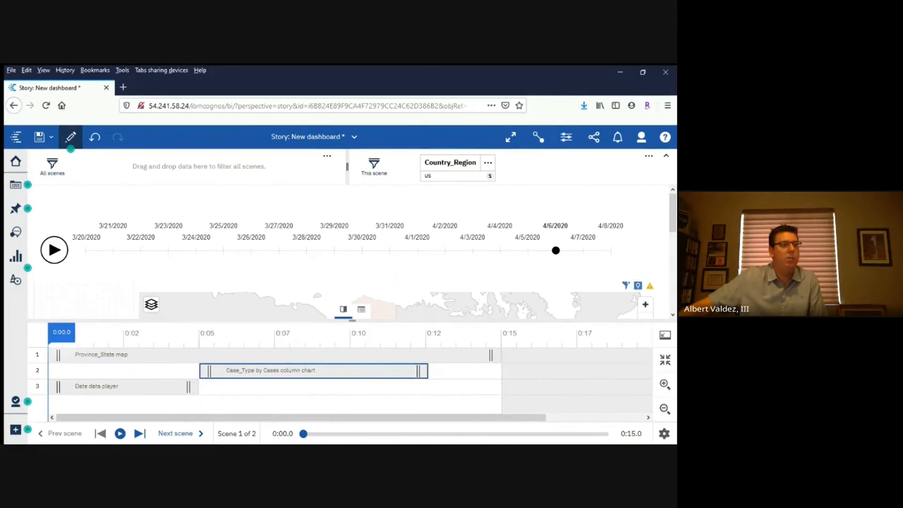
scroll(583, 218, down, 2)
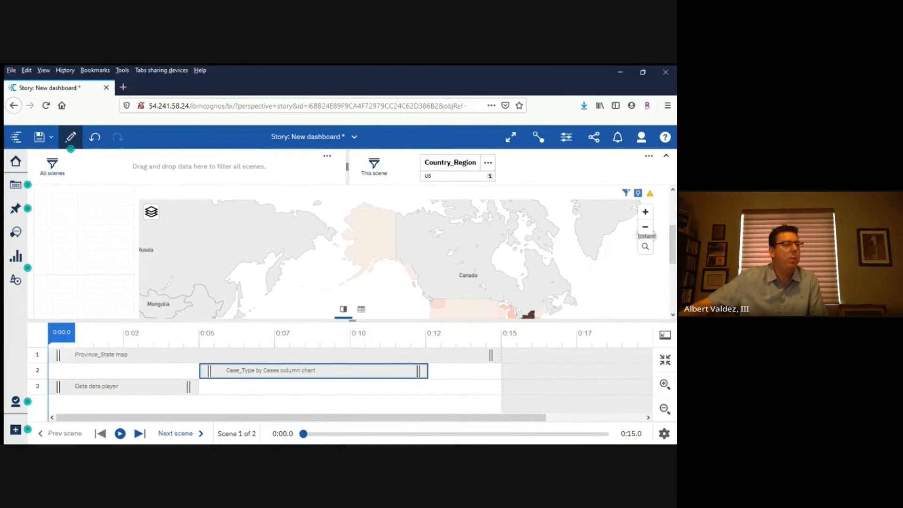
drag(124, 386, 200, 386)
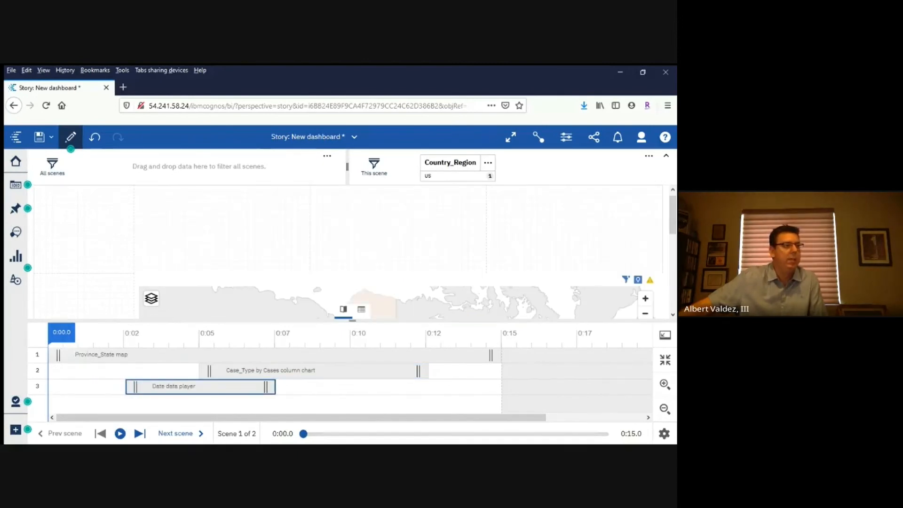
drag(267, 386, 491, 386)
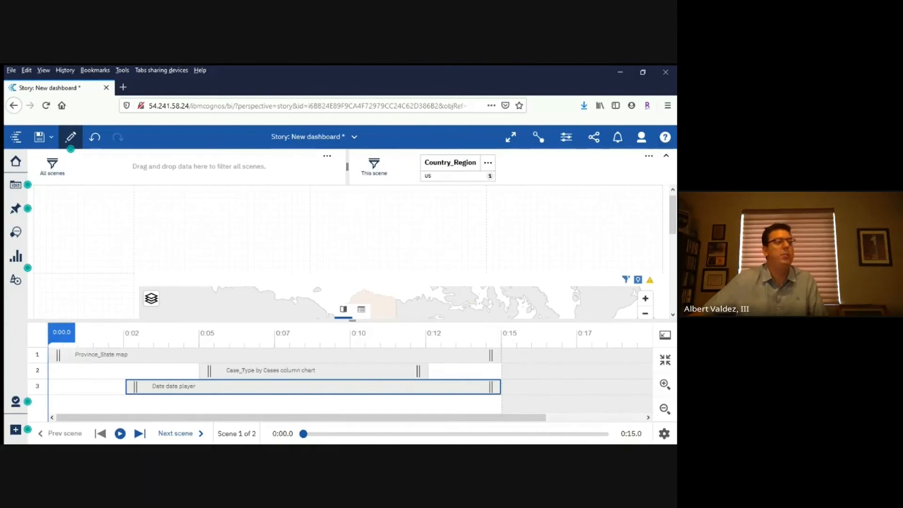
Add a highlight for California to the Province_State map at about 7.5 seconds on the scene's timeline
click(268, 354)
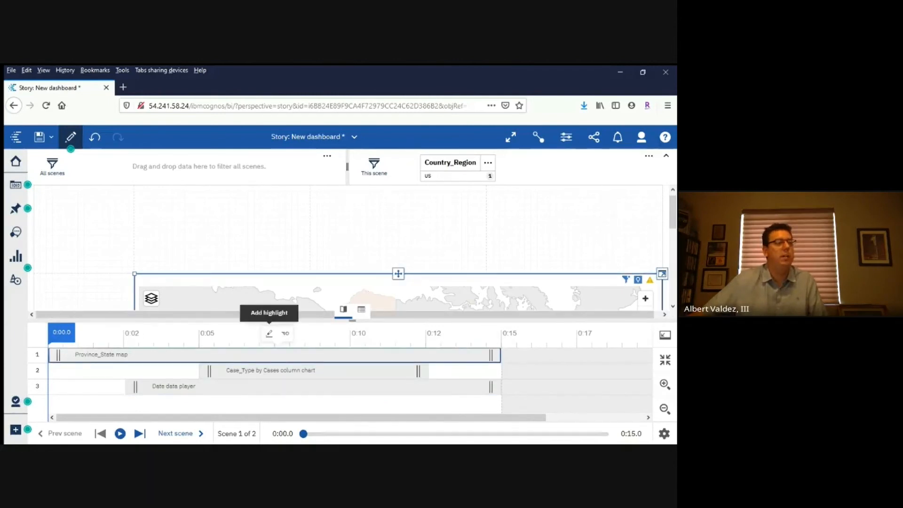
click(269, 333)
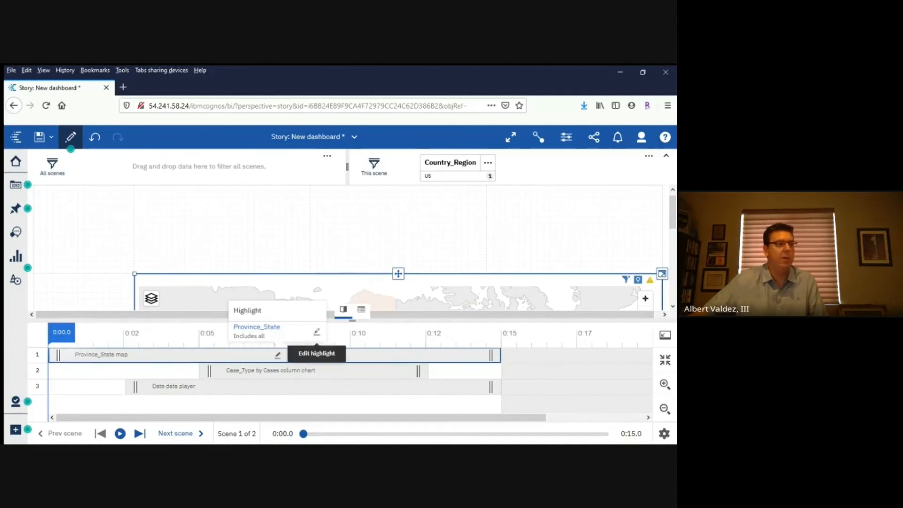
click(317, 332)
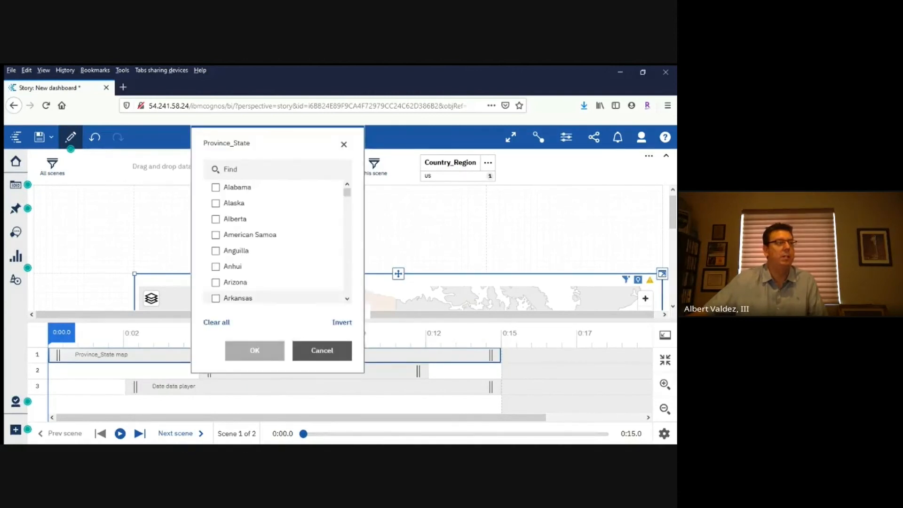
scroll(278, 236, down, 5)
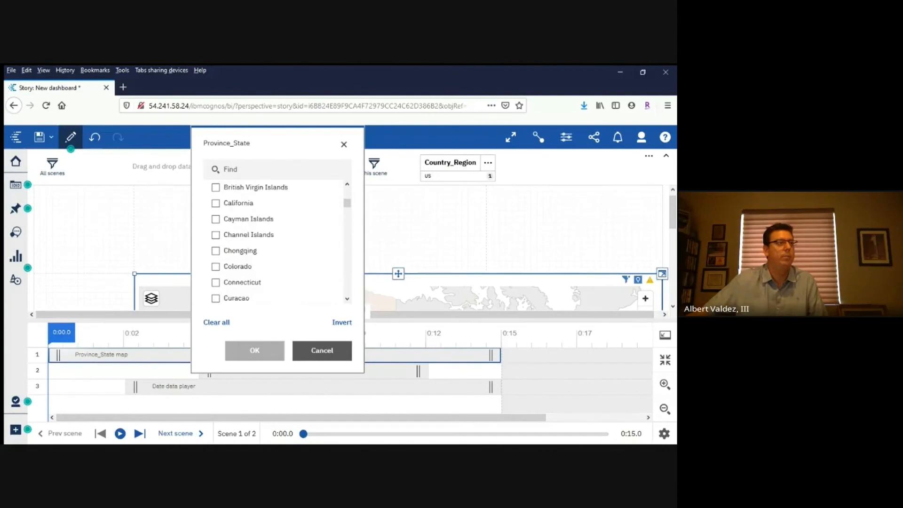
click(216, 203)
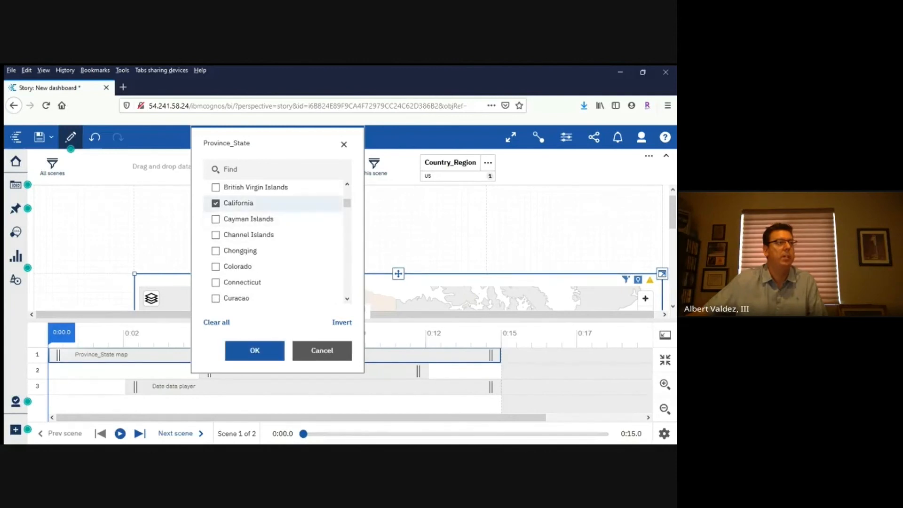
click(254, 350)
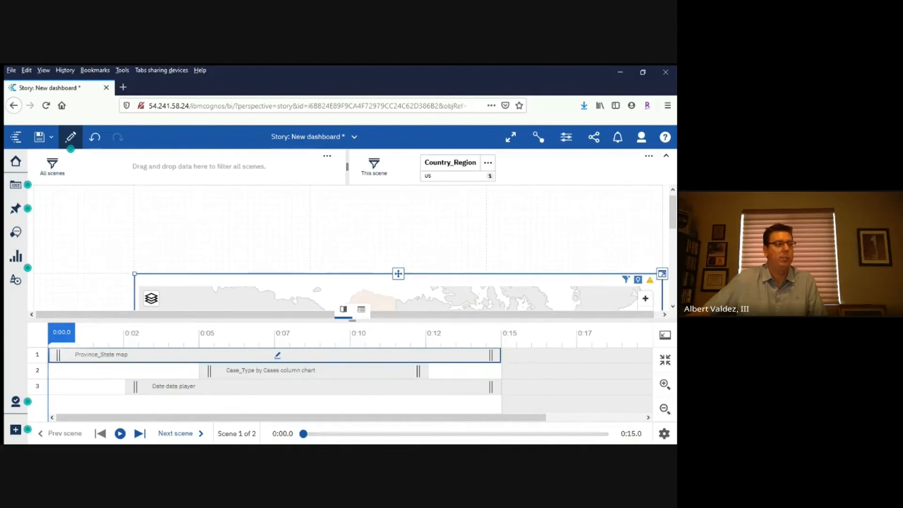
Review the data entrance, entrance and exit animation properties of the Case_Type by Cases column chart
click(357, 370)
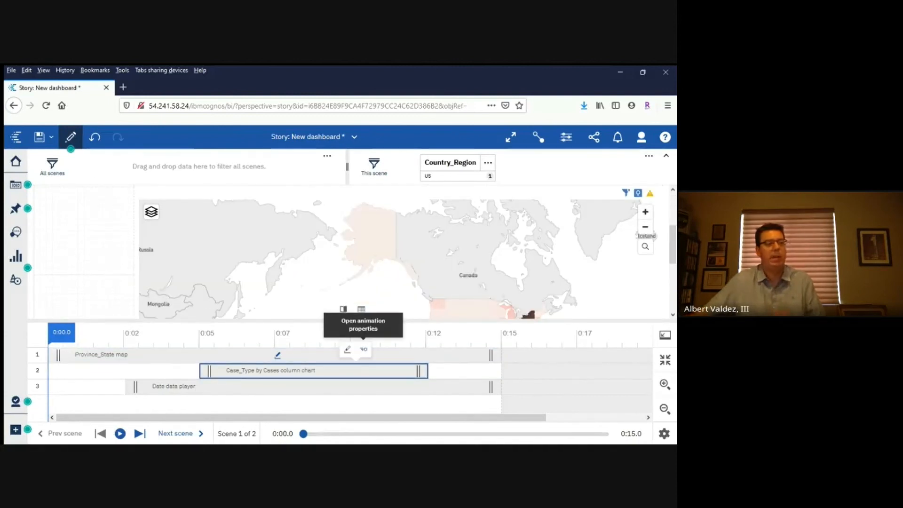
click(363, 349)
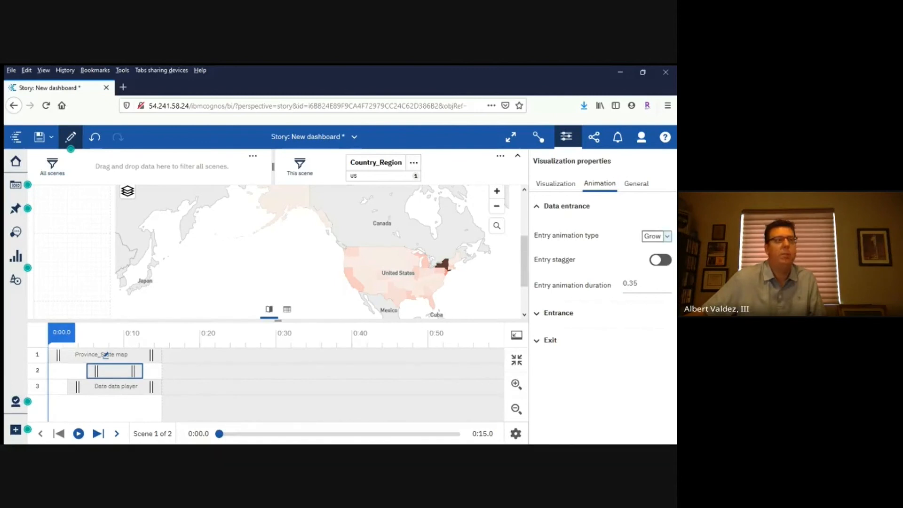
click(558, 313)
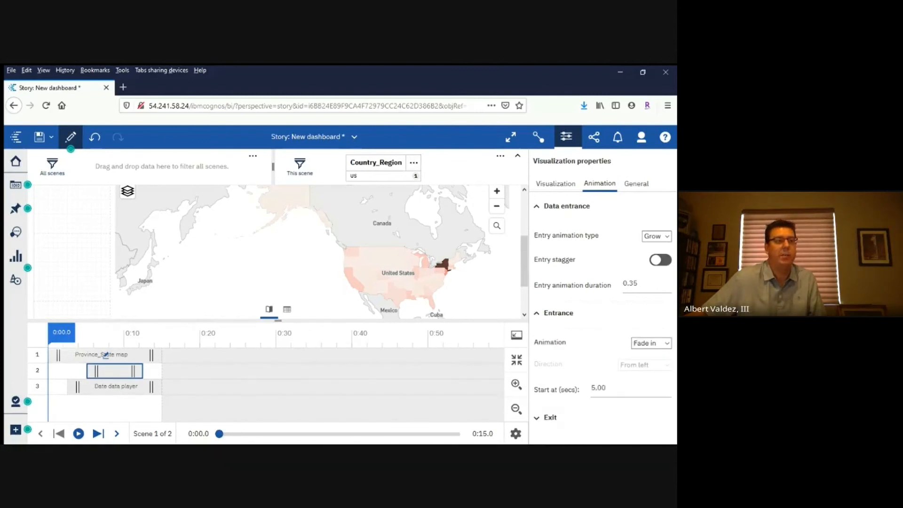
click(549, 417)
scroll(602, 296, down, 3)
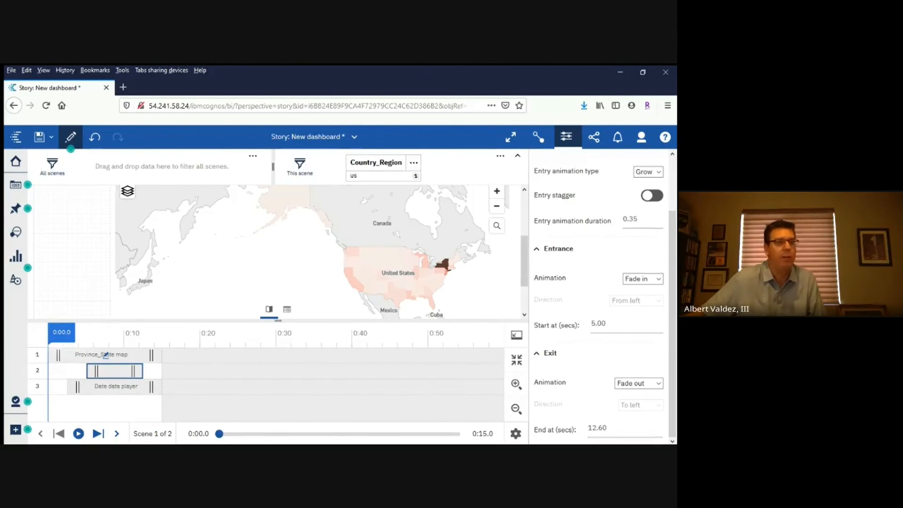
click(566, 137)
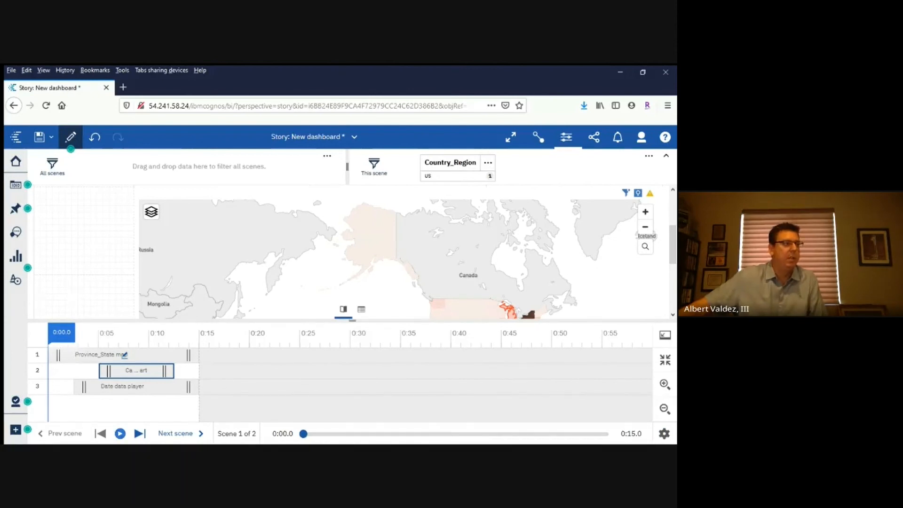
Go to the second scene and enable Play all scenes and Loop in the story's playback settings
click(180, 433)
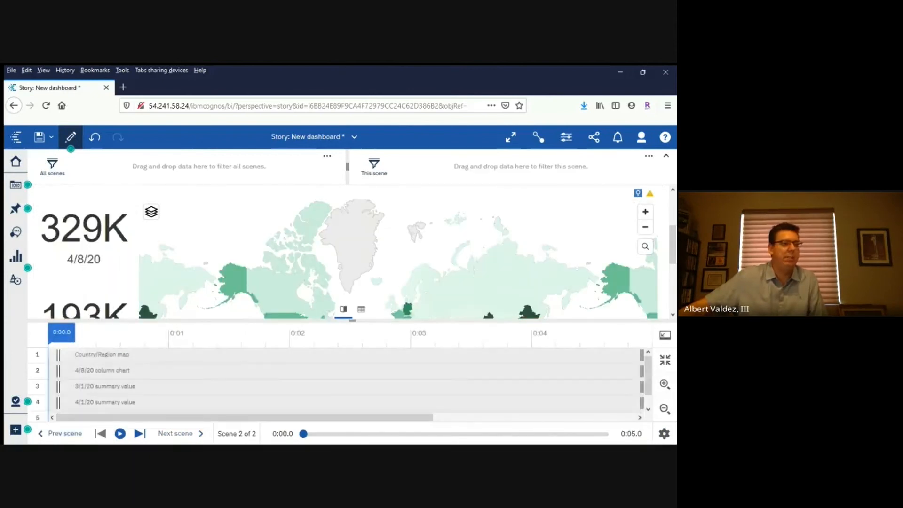
click(664, 433)
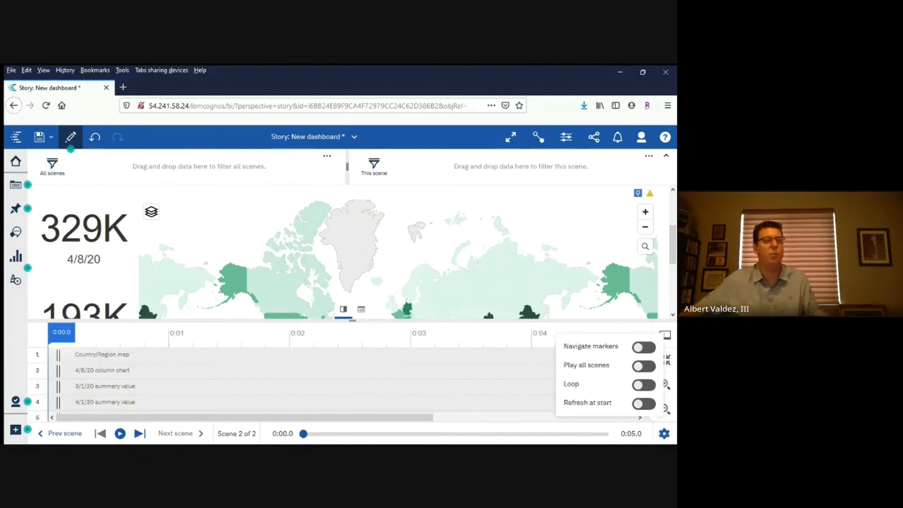
click(643, 366)
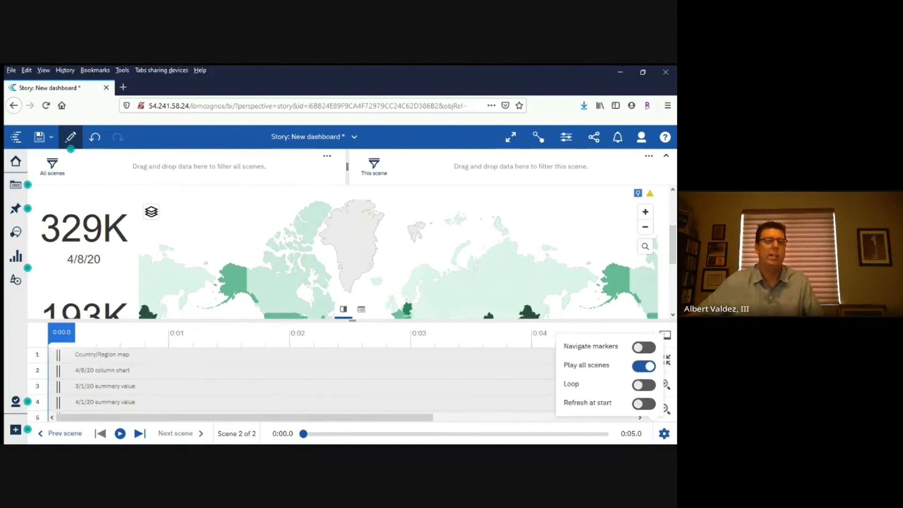
click(643, 385)
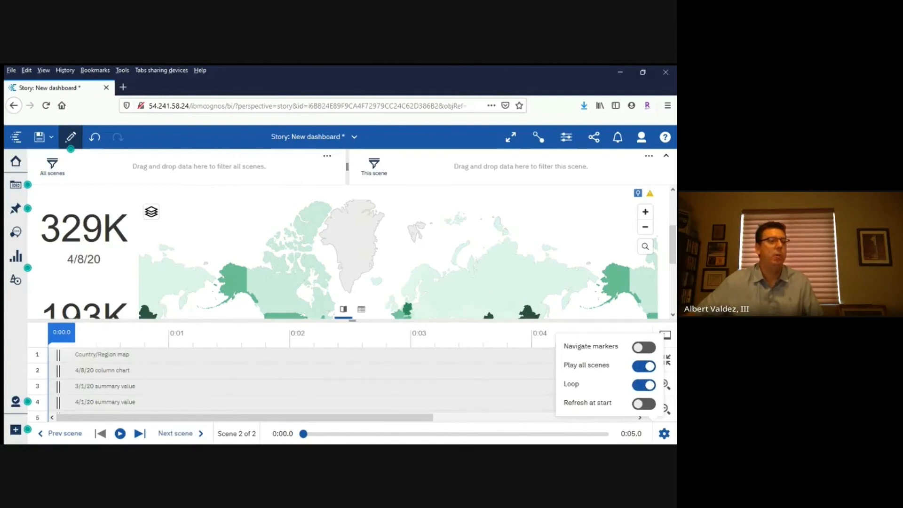
Play the US Cases by State scene in full screen, rewind it to about 11.2 seconds and replay its date data player
click(60, 434)
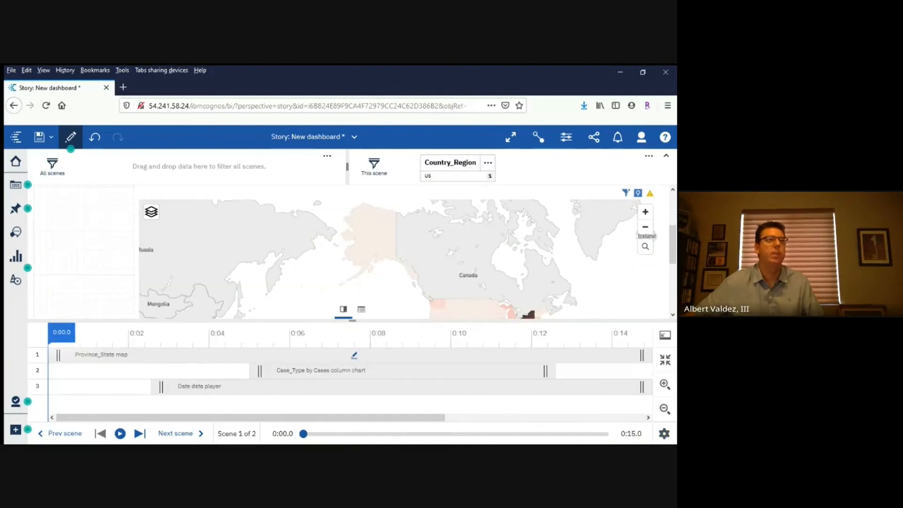
click(510, 137)
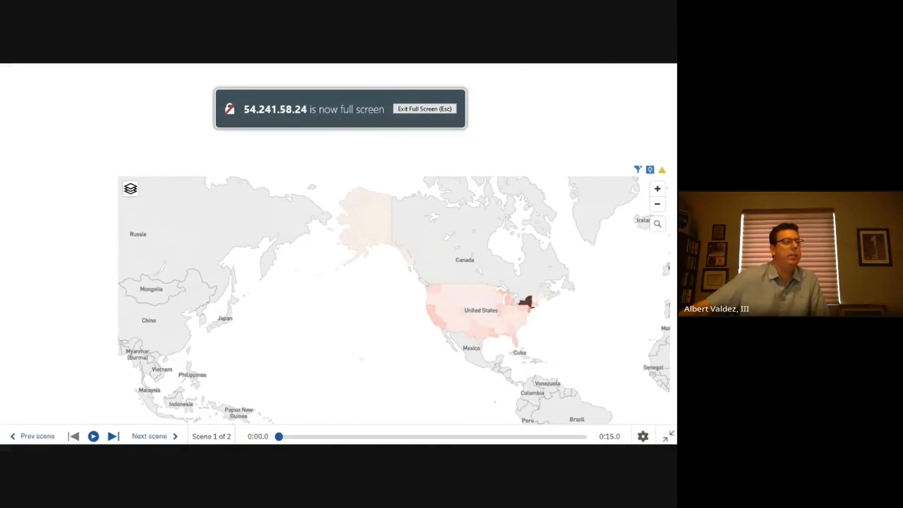
click(94, 436)
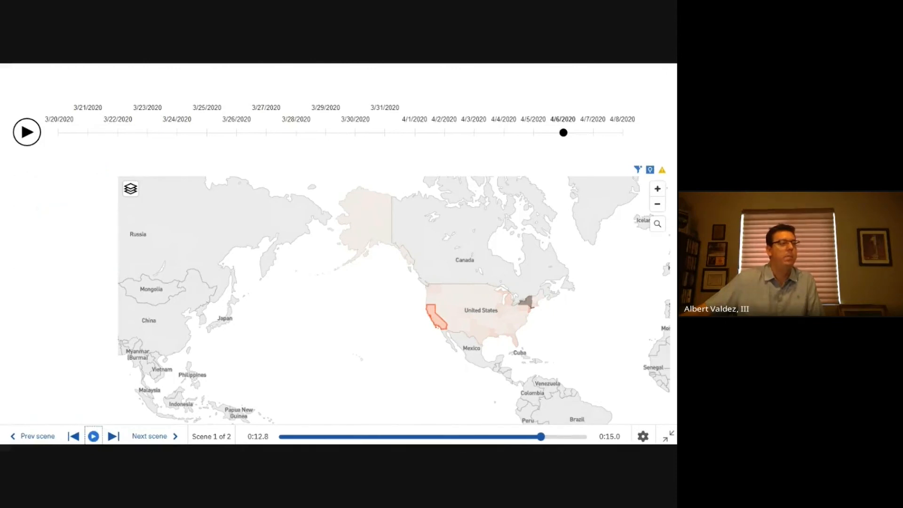
drag(541, 437, 508, 437)
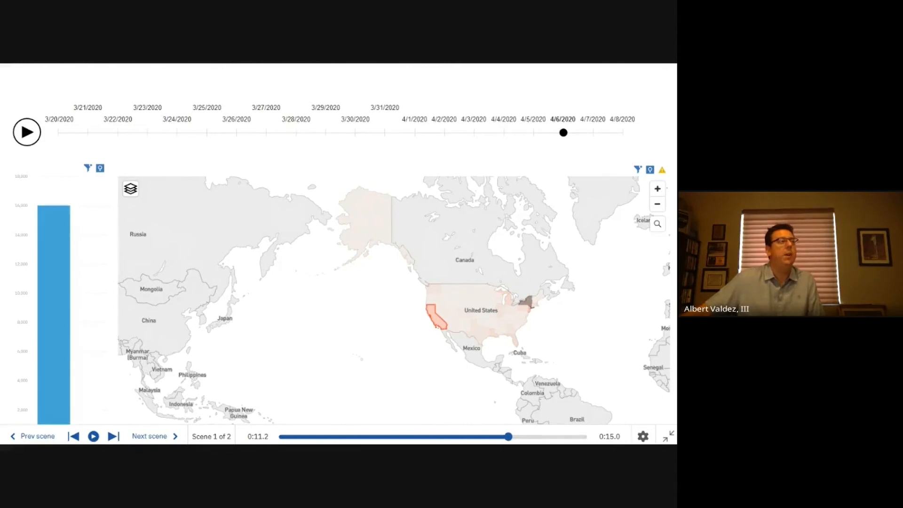
click(26, 132)
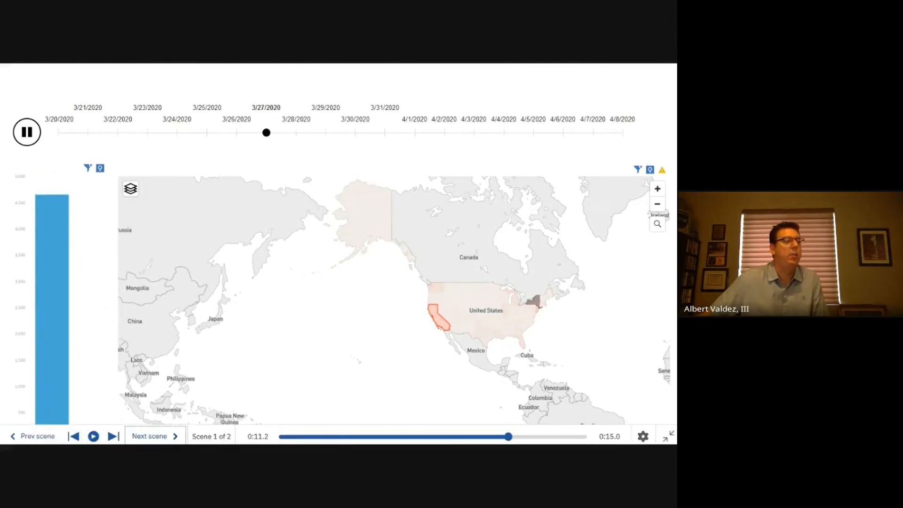
Pause playback on the worldwide recovered scene and examine France's figures by selecting it on the map, then clear the selection
click(154, 436)
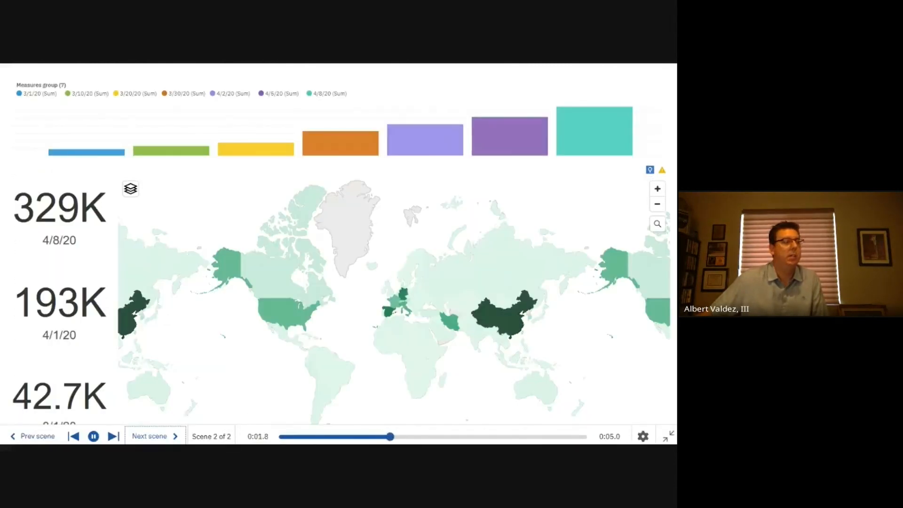
click(94, 436)
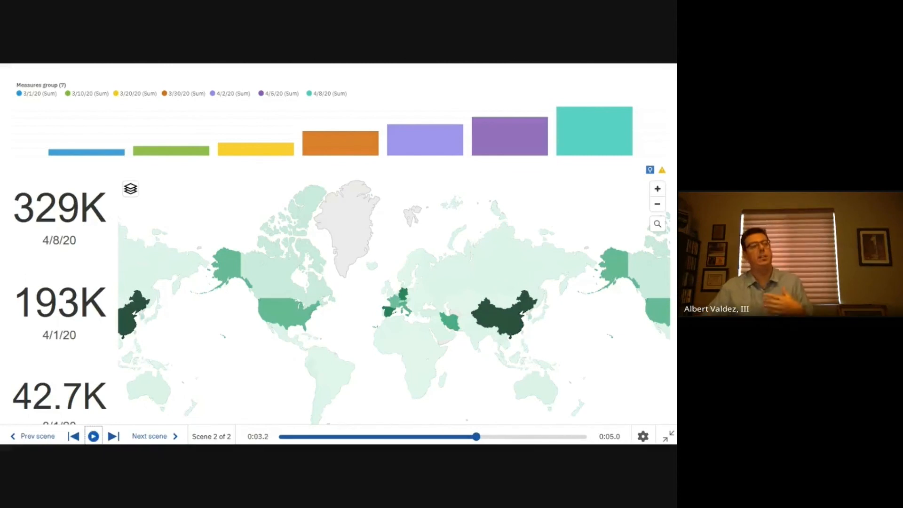
drag(349, 322, 446, 318)
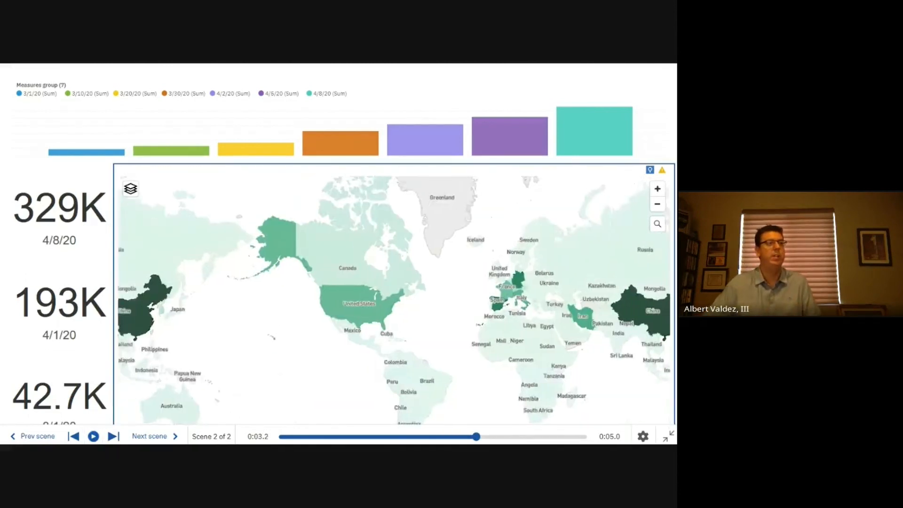
scroll(447, 317, up, 5)
drag(593, 350, 457, 360)
scroll(456, 359, up, 2)
click(455, 358)
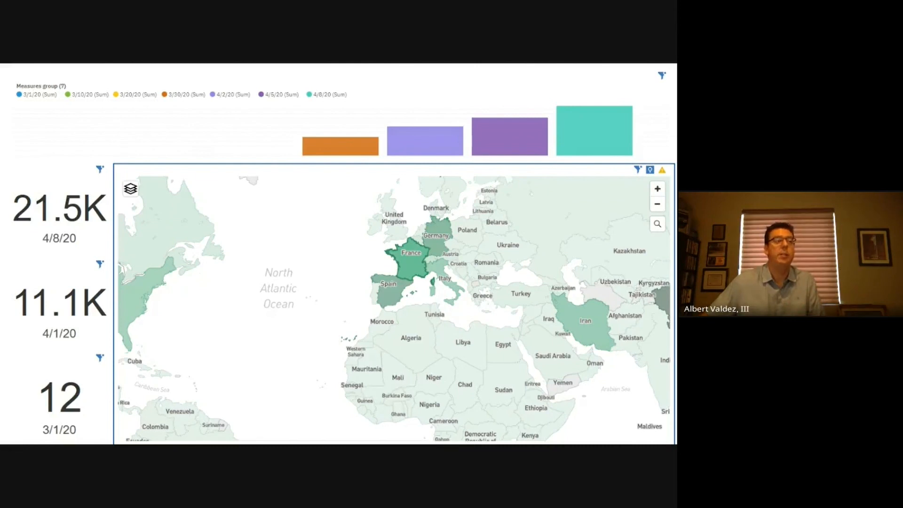
click(411, 261)
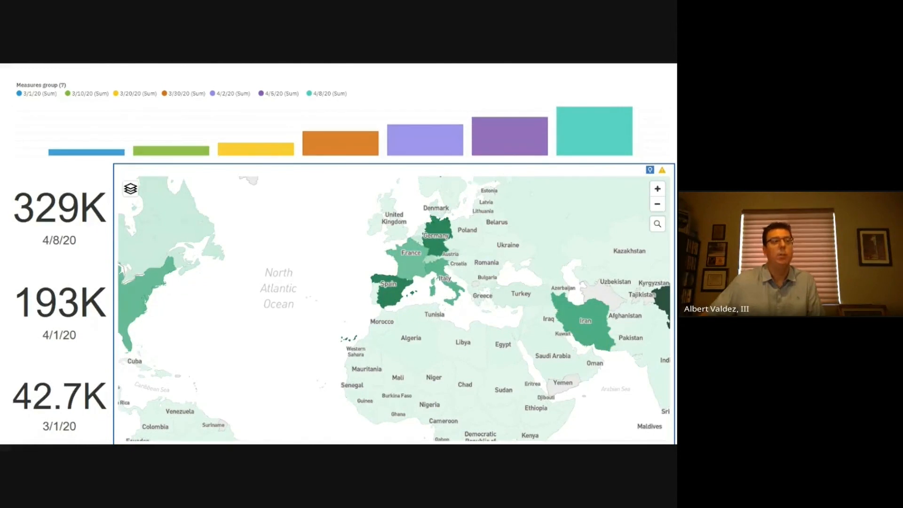
Leave the full-screen presentation and return the story to edit mode
drag(411, 261, 544, 269)
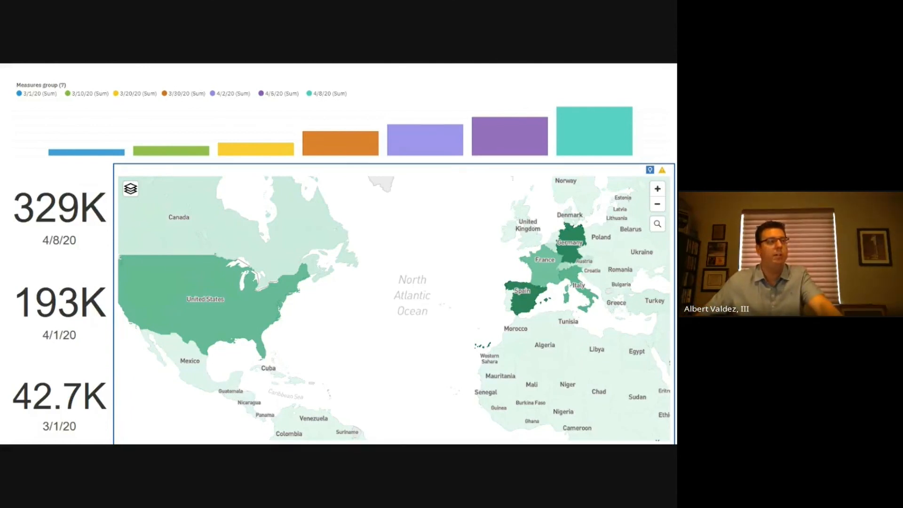
drag(329, 282, 426, 267)
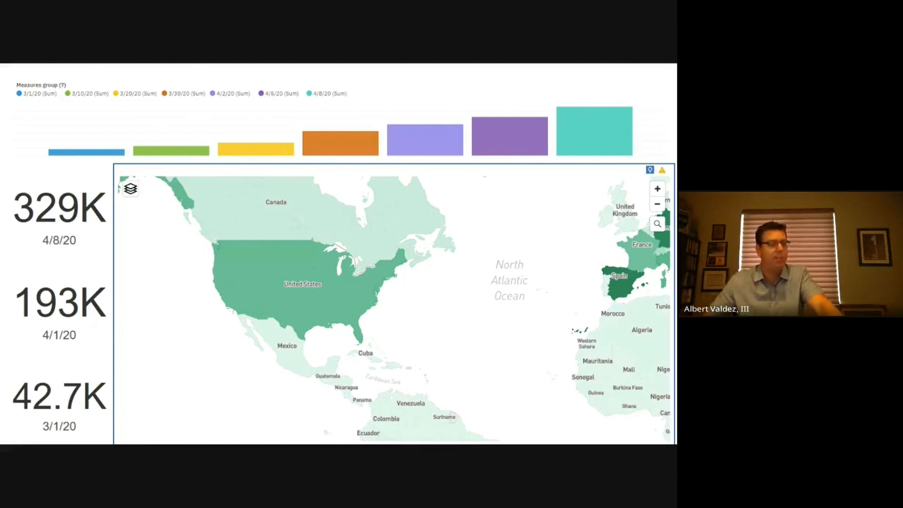
key(Escape)
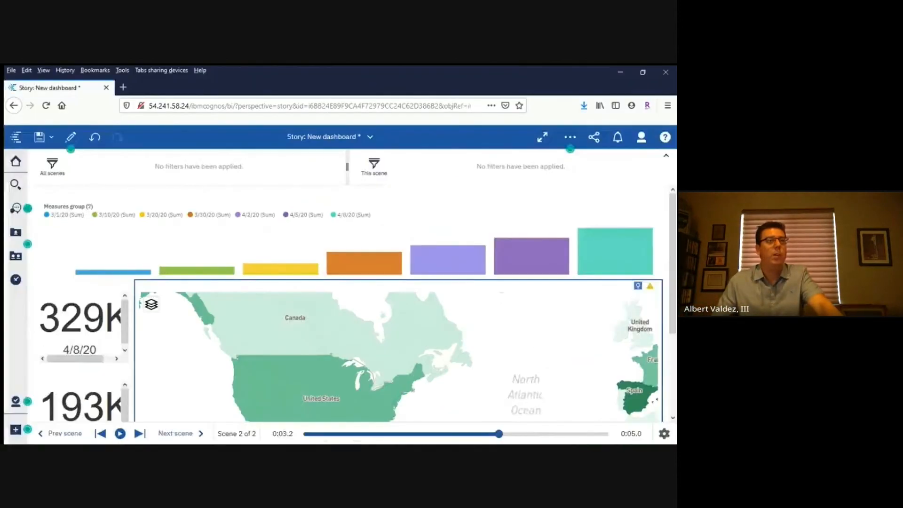
click(71, 137)
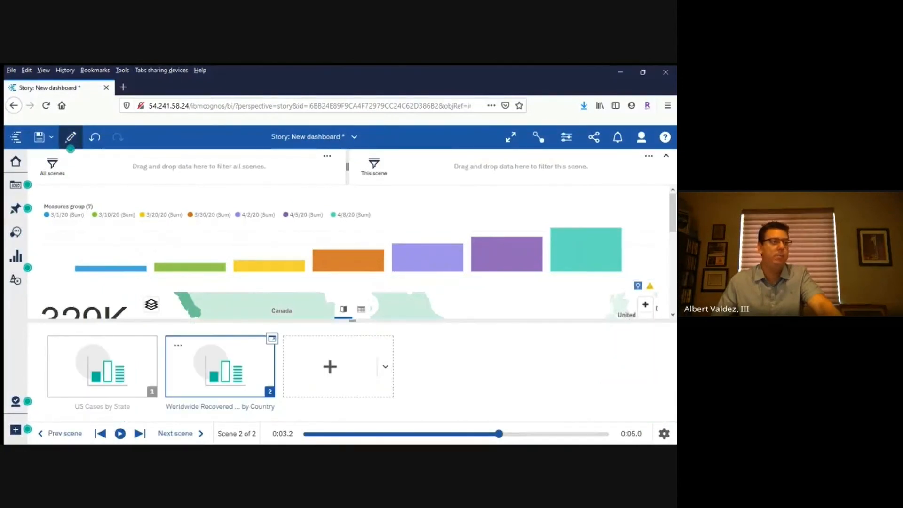